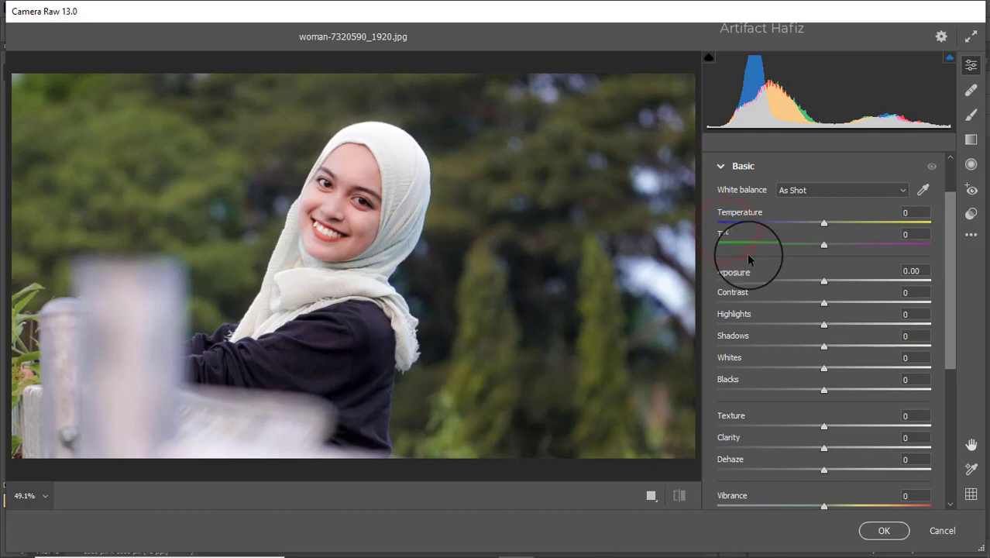
# Set Temperature to +3, Tint to -9, Exposure to -0.15, Highlights to -54, Shadows to +29, Whites to +37 and Blacks to -12.
pyautogui.moveTo(824, 224); pyautogui.dragTo(815, 249)
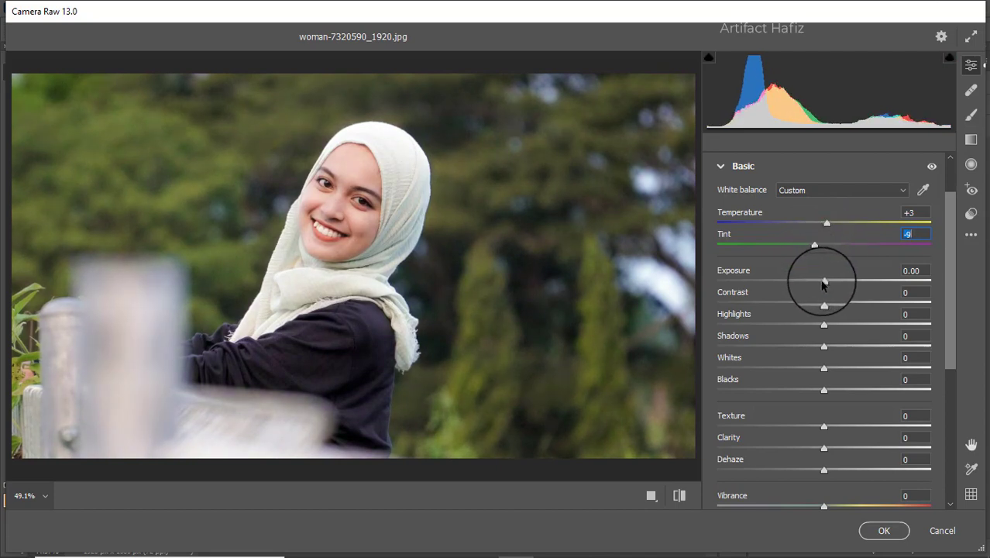
pyautogui.moveTo(824, 284); pyautogui.dragTo(820, 285)
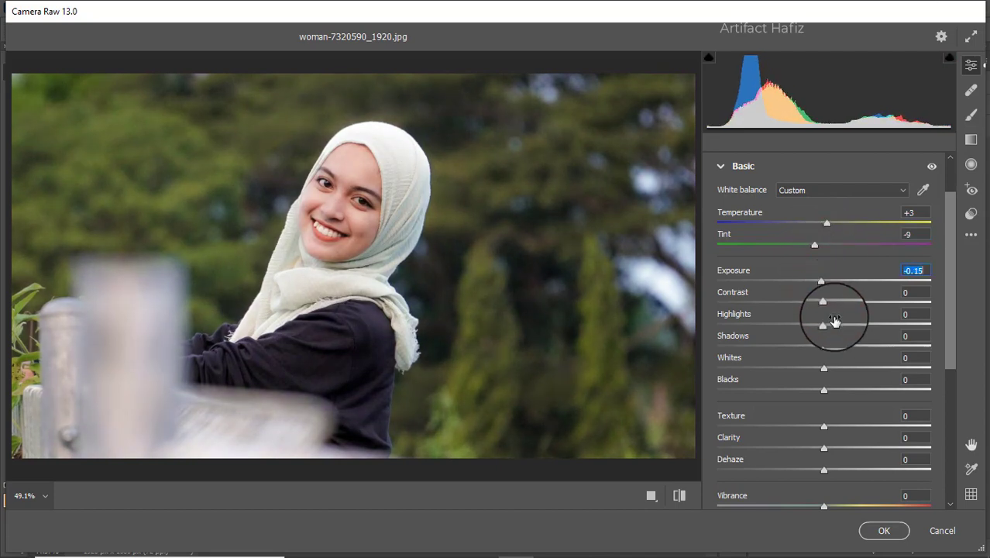
pyautogui.moveTo(823, 325); pyautogui.dragTo(762, 328)
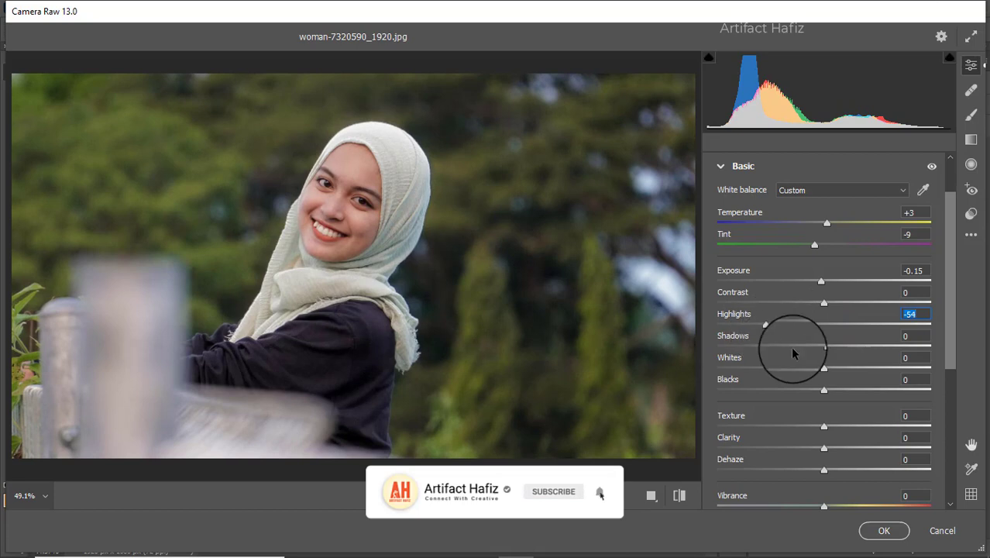
pyautogui.moveTo(824, 366); pyautogui.dragTo(854, 345)
pyautogui.moveTo(823, 391); pyautogui.dragTo(810, 392)
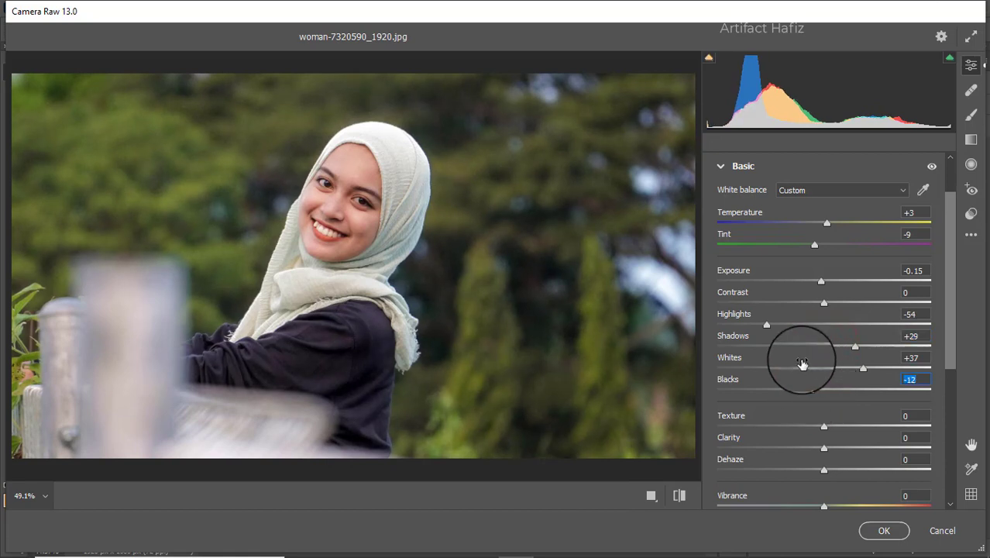
# Set Texture to +5 and Clarity to +3, and lower Exposure to -0.50.
pyautogui.scroll(-2, 803, 356)
pyautogui.scroll(-1, 802, 366)
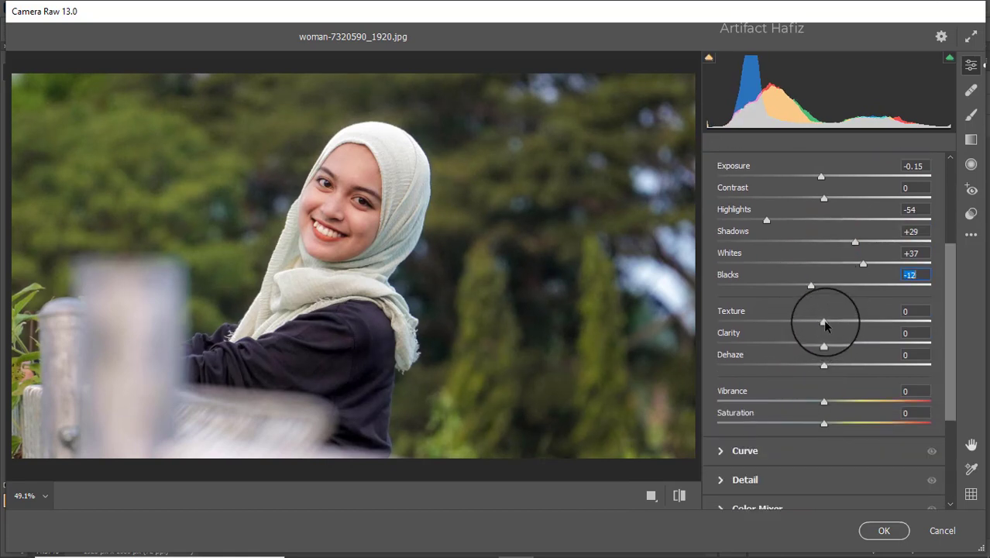
pyautogui.moveTo(824, 323)
pyautogui.mouseDown()
pyautogui.moveTo(827, 345)
pyautogui.moveTo(830, 324)
pyautogui.moveTo(815, 315)
pyautogui.mouseUp()
pyautogui.scroll(4, 795, 290)
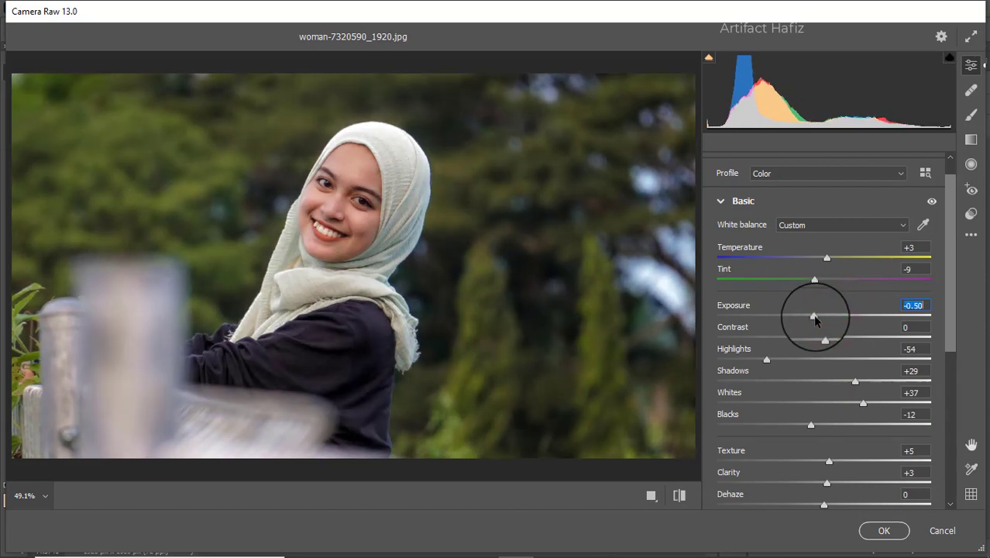
# Set Dehaze to +13, Vibrance to +29 and Saturation to -11 in the basic adjustments.
pyautogui.scroll(-6, 824, 315)
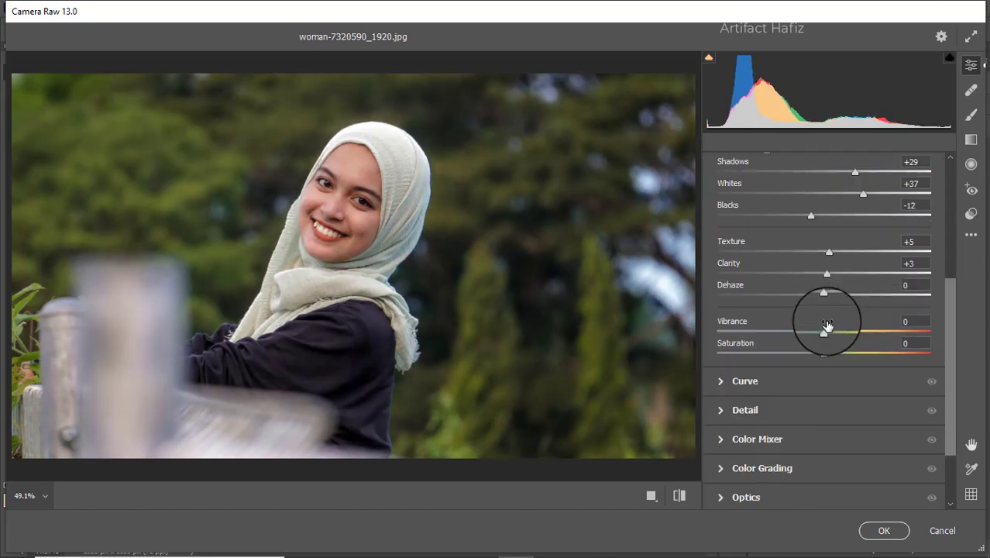
pyautogui.moveTo(824, 296)
pyautogui.mouseDown()
pyautogui.moveTo(861, 294)
pyautogui.moveTo(825, 301)
pyautogui.moveTo(840, 306)
pyautogui.mouseUp()
pyautogui.scroll(-3, 829, 301)
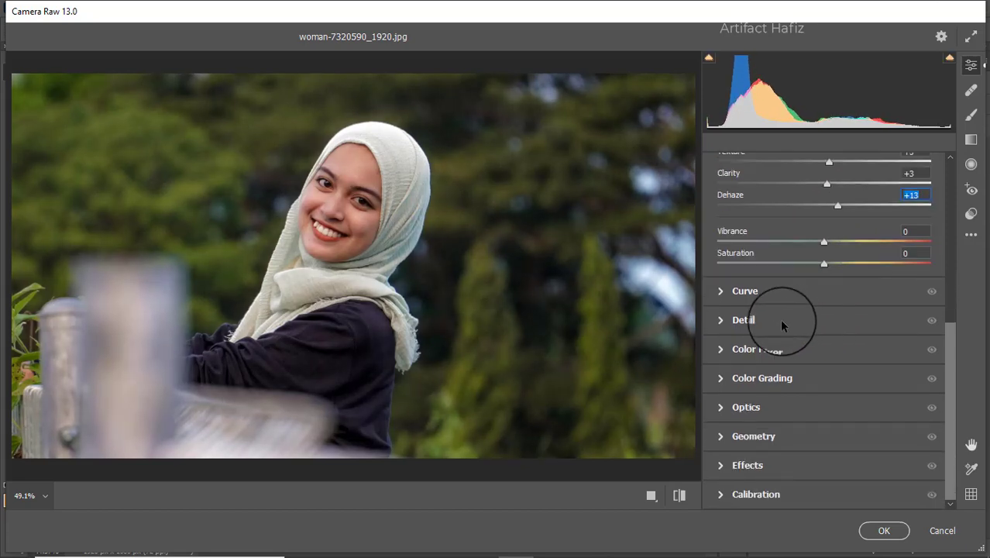
pyautogui.moveTo(823, 243); pyautogui.dragTo(855, 245)
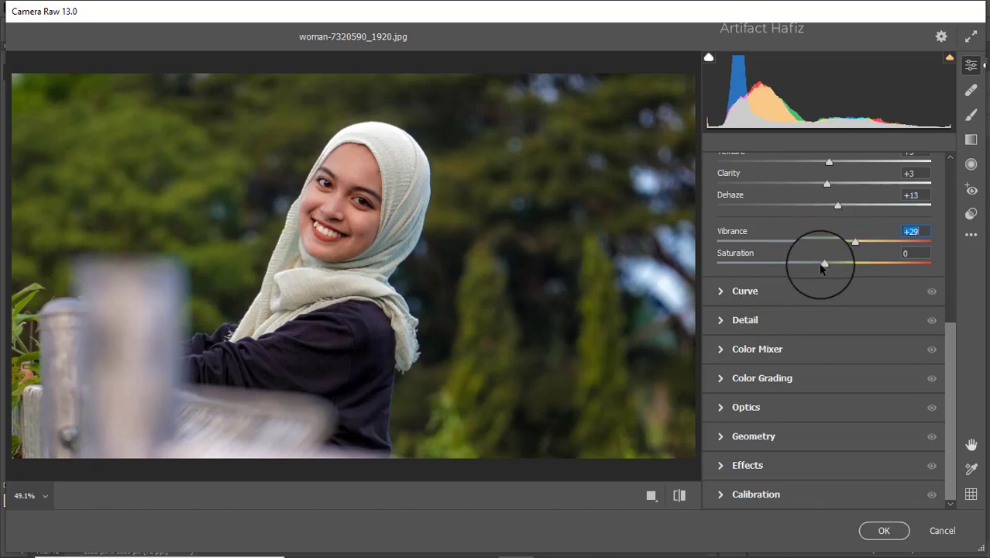
pyautogui.moveTo(823, 267); pyautogui.dragTo(810, 268)
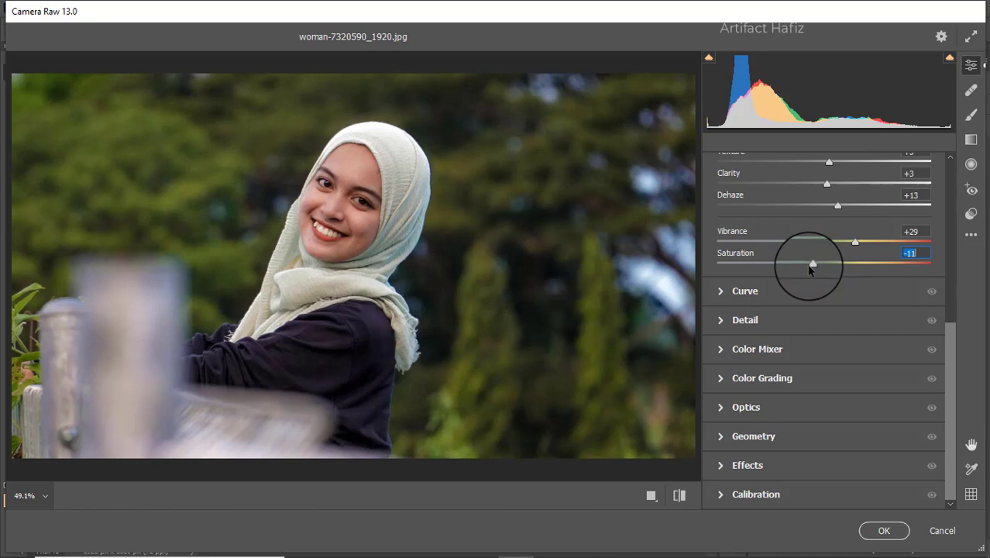
# Add a shadow point near the lower quarter of the overall point curve and a highlight point at input 196, output 200.
pyautogui.click(791, 289)
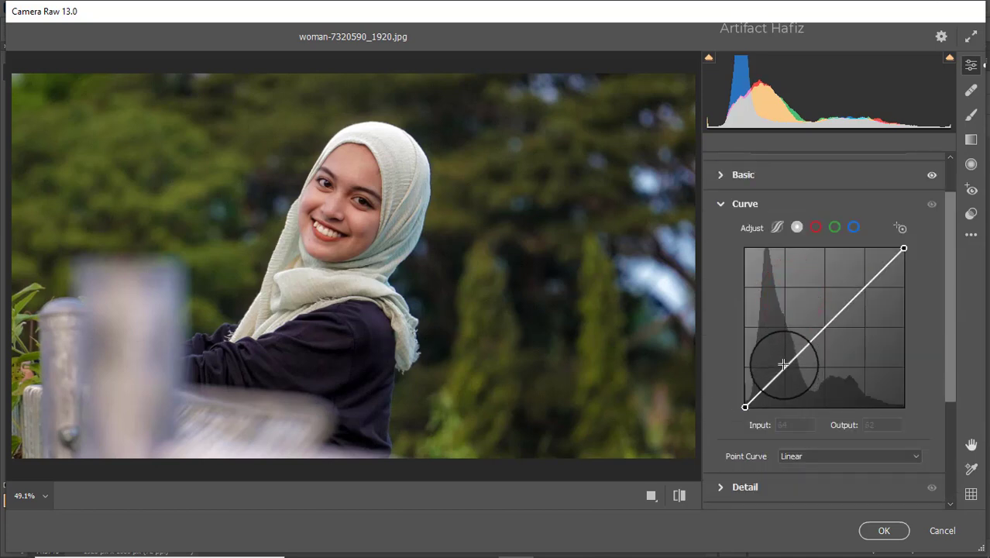
pyautogui.click(797, 227)
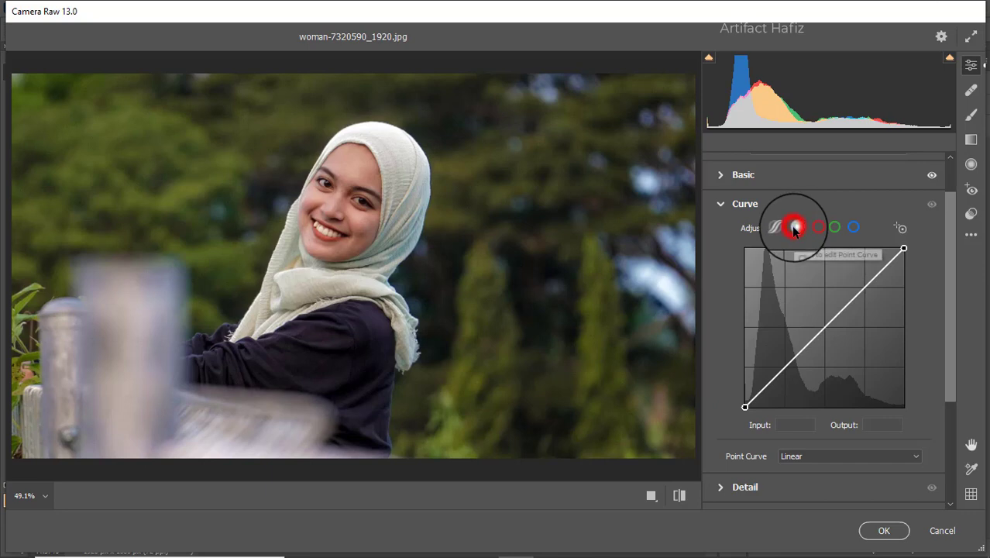
pyautogui.click(786, 368)
pyautogui.click(867, 284)
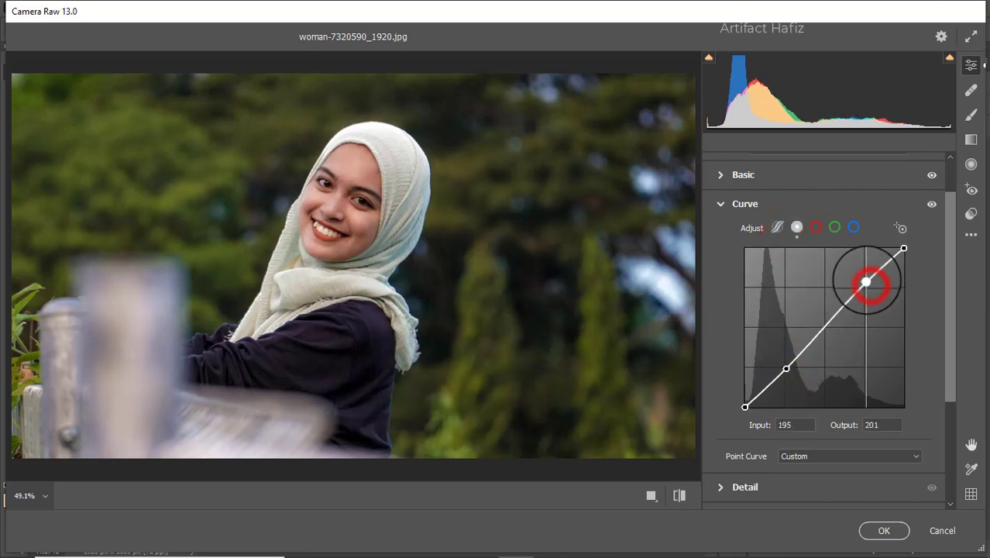
pyautogui.moveTo(866, 282); pyautogui.dragTo(867, 283)
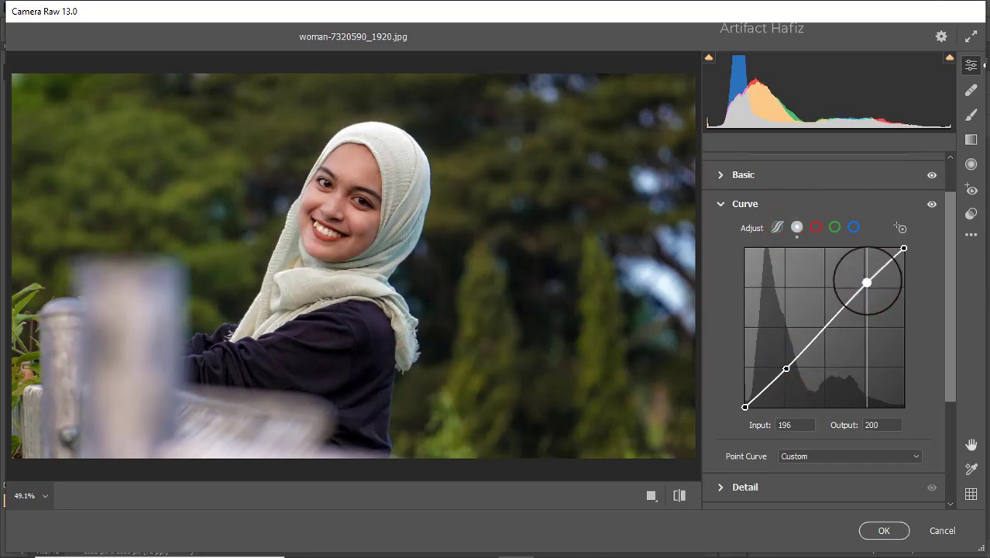
# On the blue channel curve, lift the black point slightly and add a point at input 67, output 64.
pyautogui.click(852, 227)
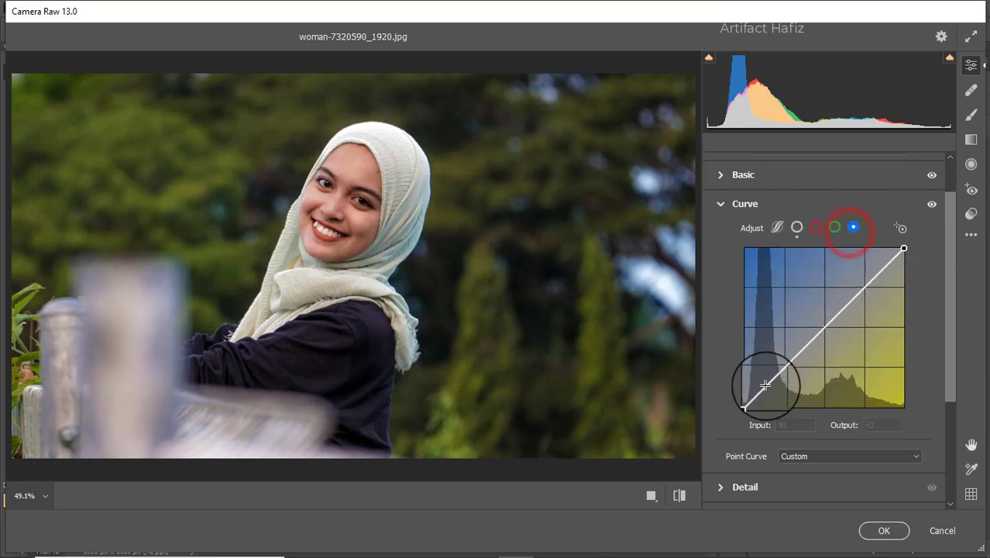
pyautogui.moveTo(744, 408); pyautogui.dragTo(743, 403)
pyautogui.moveTo(785, 353); pyautogui.dragTo(787, 367)
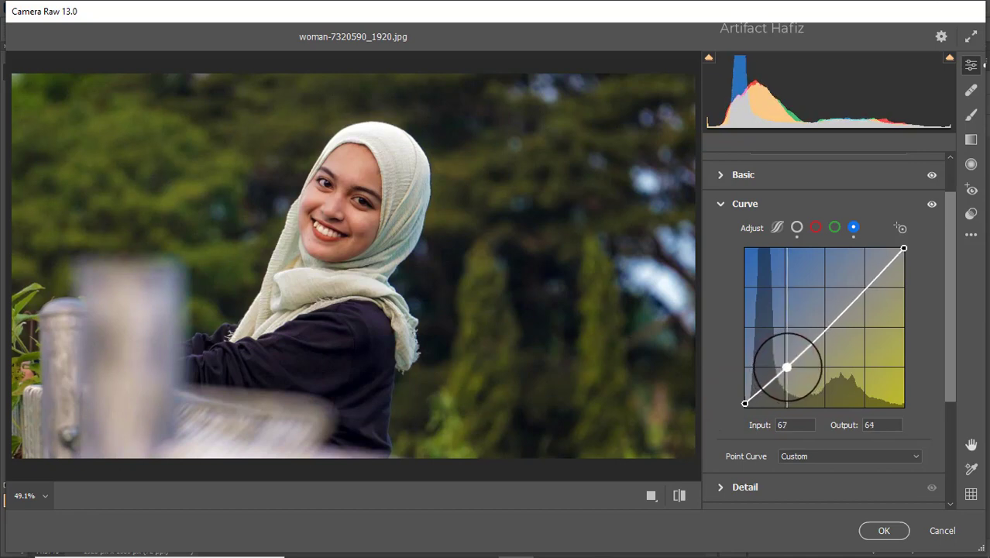
# Set Sharpening to 10, Noise Reduction to 6 and Color Noise Reduction to 14.
pyautogui.scroll(-3, 819, 336)
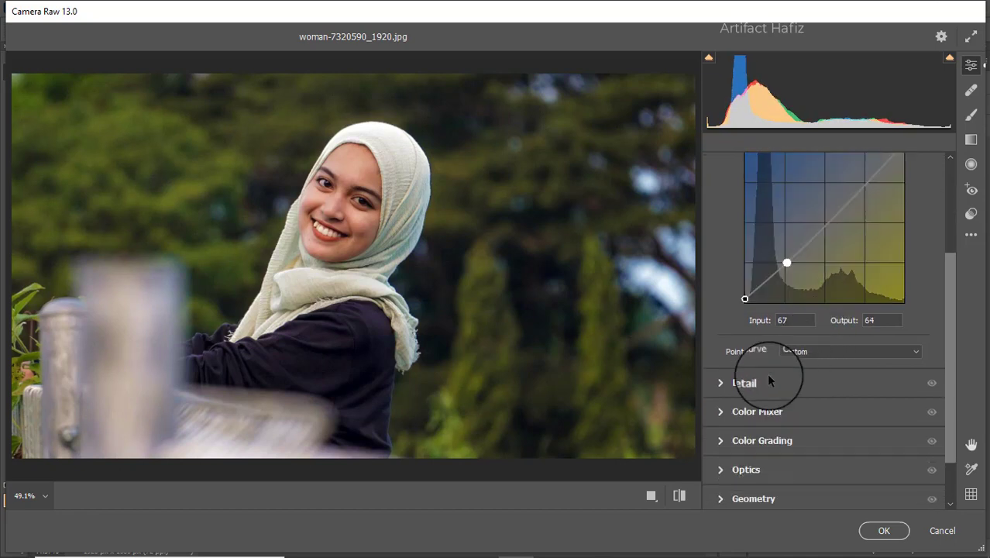
pyautogui.click(769, 381)
pyautogui.click(722, 318)
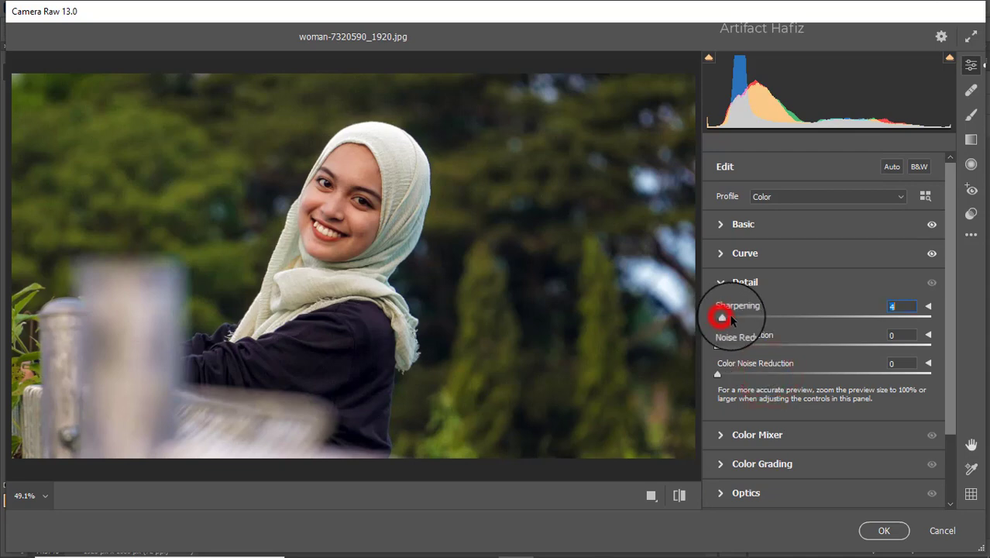
pyautogui.moveTo(730, 319); pyautogui.dragTo(746, 375)
# Set the Color Mixer saturation to Reds +13, Yellows -100, Greens -41, Aquas +13 and Blues +26.
pyautogui.scroll(-3, 748, 372)
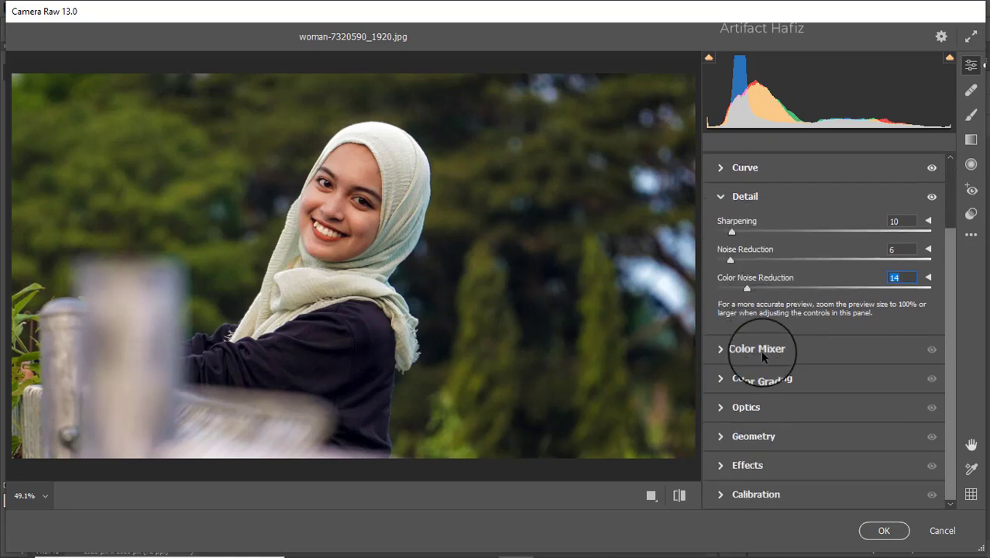
pyautogui.click(759, 349)
pyautogui.click(767, 261)
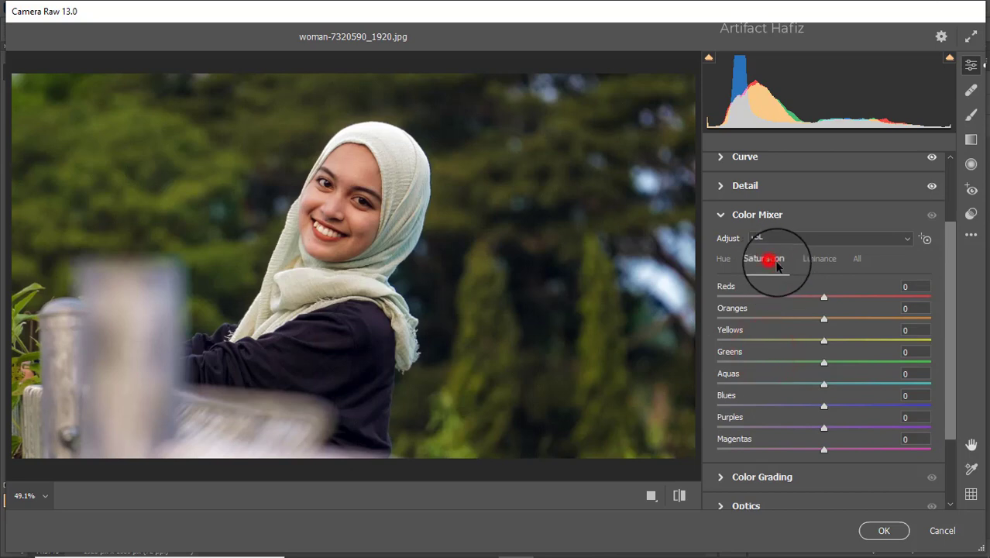
pyautogui.moveTo(824, 296); pyautogui.dragTo(908, 296)
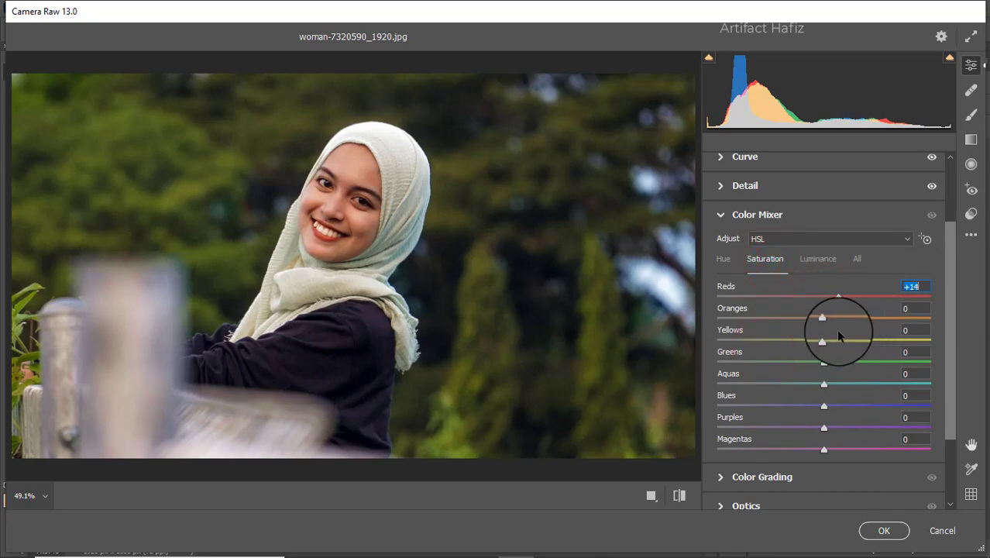
pyautogui.press('Down')
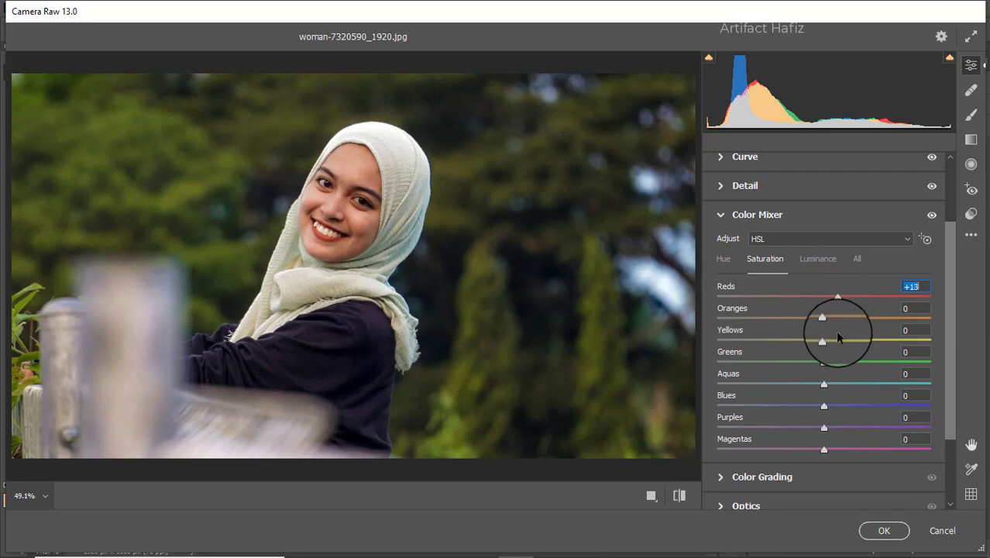
pyautogui.moveTo(825, 342); pyautogui.dragTo(709, 361)
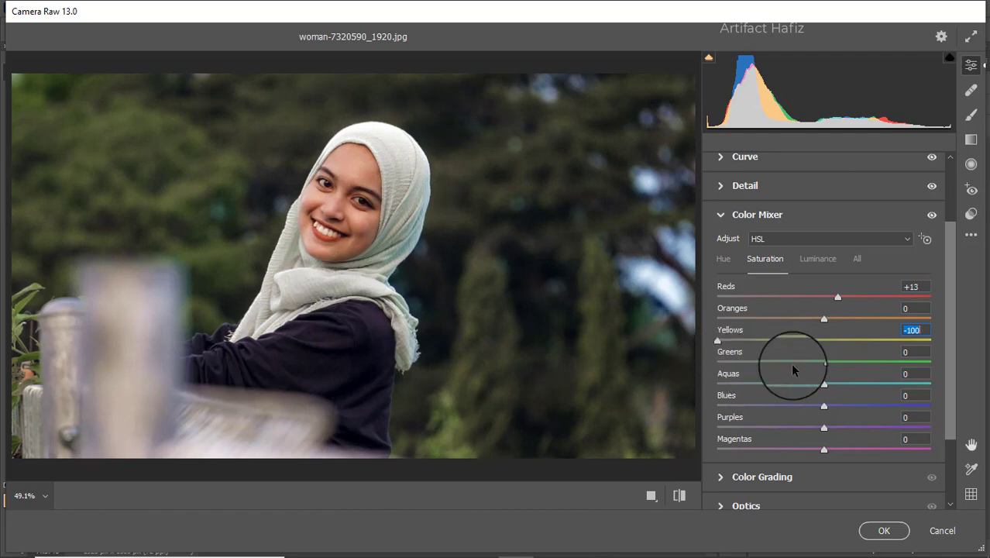
pyautogui.moveTo(821, 362); pyautogui.dragTo(658, 349)
pyautogui.moveTo(718, 362); pyautogui.dragTo(779, 362)
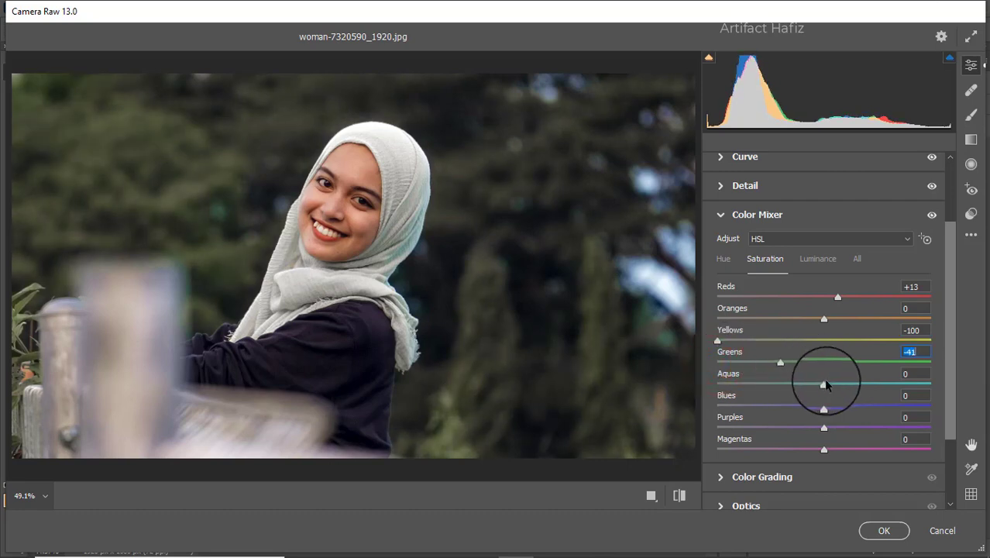
pyautogui.moveTo(825, 385); pyautogui.dragTo(851, 407)
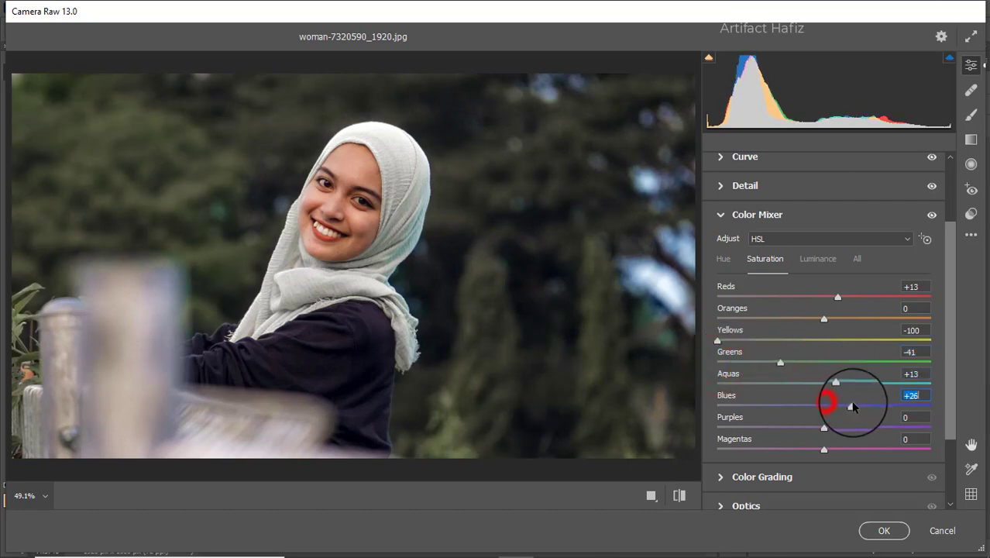
# Set the Color Mixer luminance to Reds +7, Oranges +3, Yellows -3, Greens +8, Aquas +11 and Blues +18.
pyautogui.click(818, 265)
pyautogui.moveTo(824, 320); pyautogui.dragTo(831, 294)
pyautogui.click(824, 342)
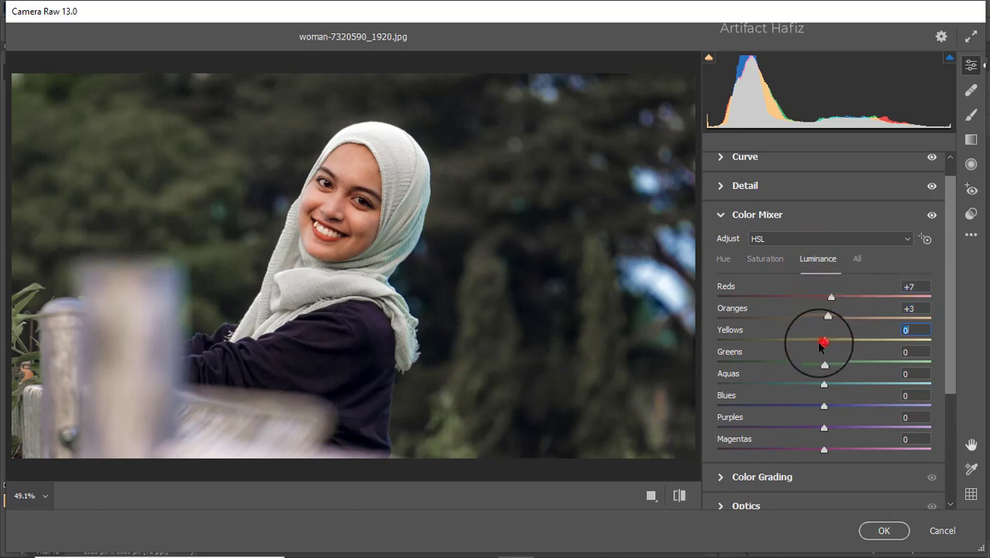
pyautogui.moveTo(822, 345); pyautogui.dragTo(759, 389)
pyautogui.moveTo(863, 385); pyautogui.dragTo(844, 405)
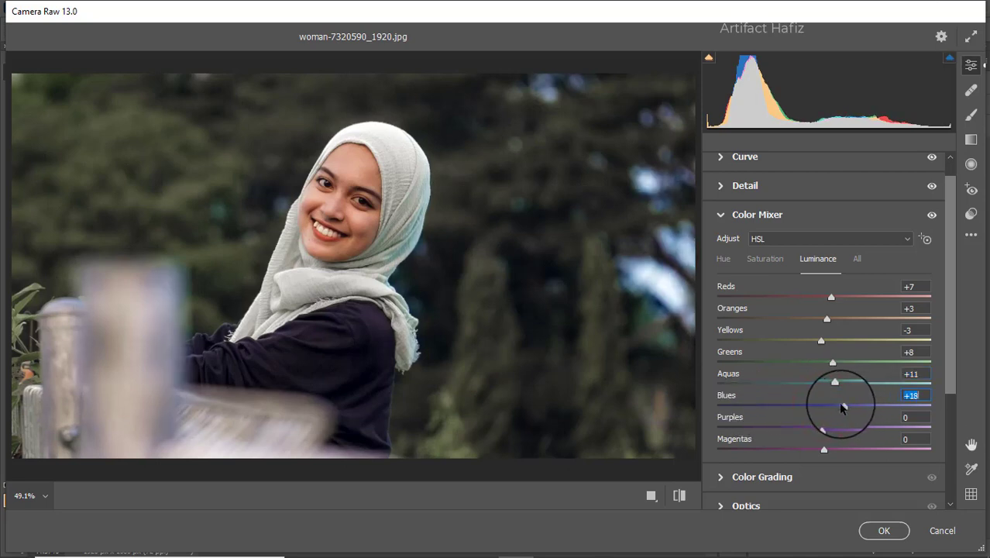
# Shift the Color Mixer hue of Aquas to -39 and Blues to -68.
pyautogui.click(720, 259)
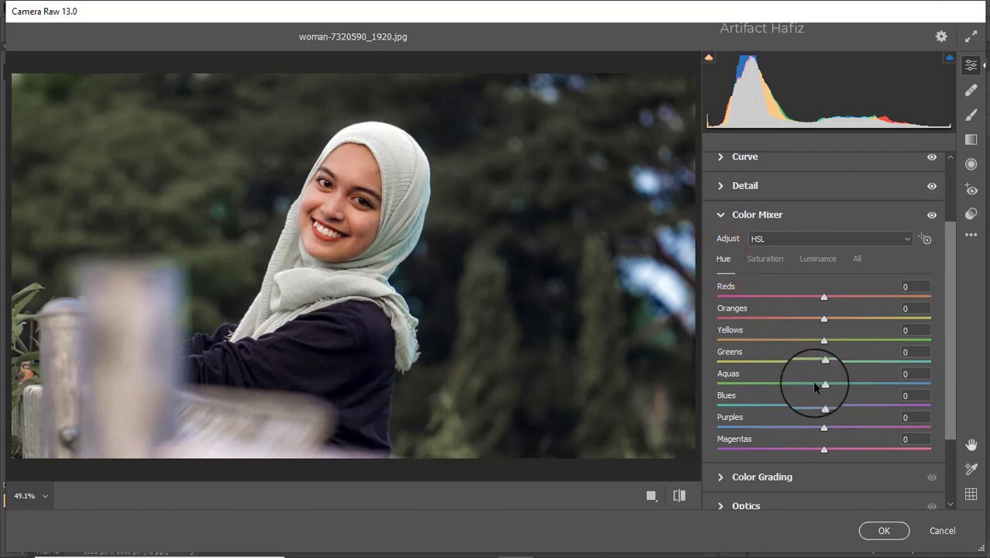
pyautogui.moveTo(824, 385); pyautogui.dragTo(750, 404)
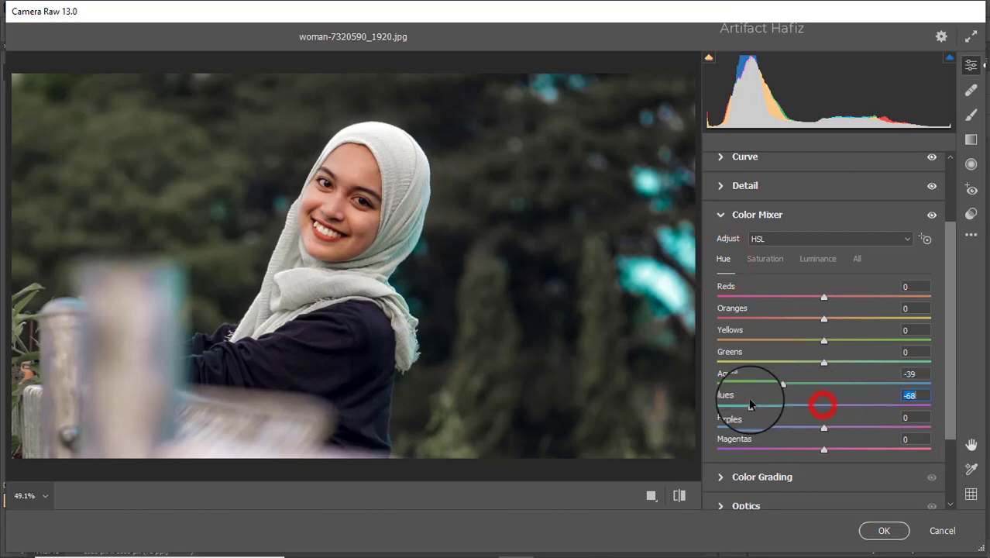
# Color grade the shadows slightly blue, the highlights slightly green and the midtones orange with hue 31 and saturation 15.
pyautogui.click(737, 476)
pyautogui.moveTo(778, 382); pyautogui.dragTo(742, 443)
pyautogui.moveTo(869, 385); pyautogui.dragTo(852, 351)
pyautogui.moveTo(824, 268); pyautogui.dragTo(899, 226)
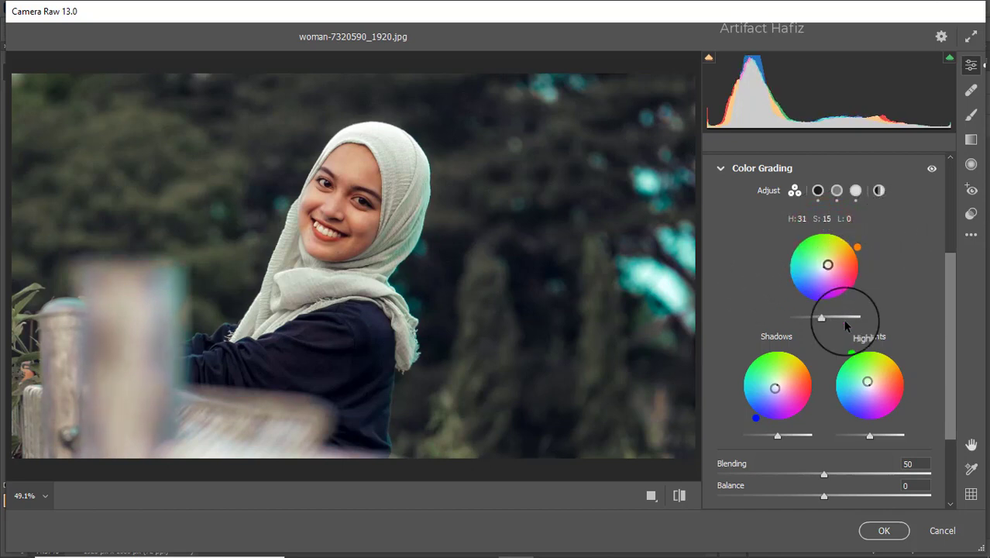
# Darken the photo's edges with a Vignetting effect of -12.
pyautogui.scroll(-3, 845, 326)
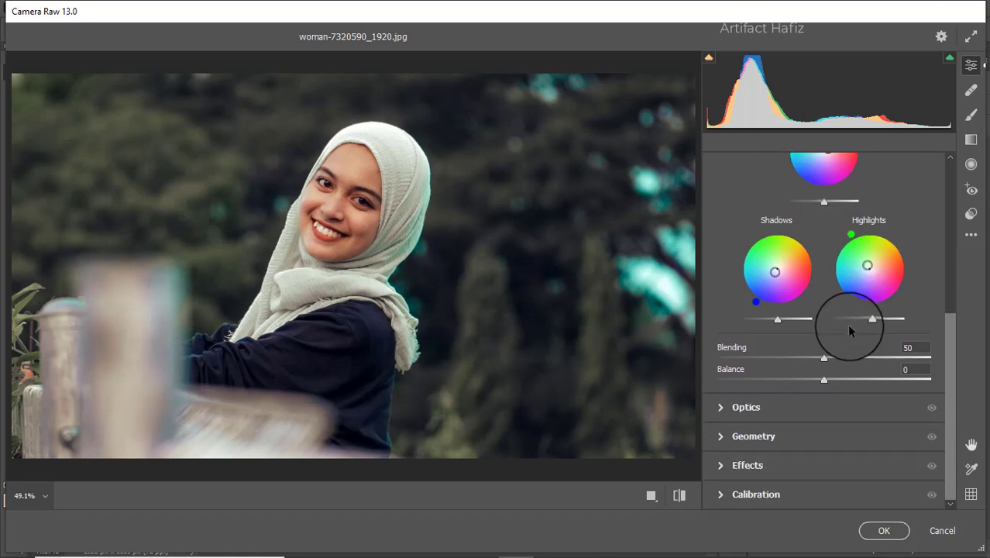
pyautogui.click(753, 466)
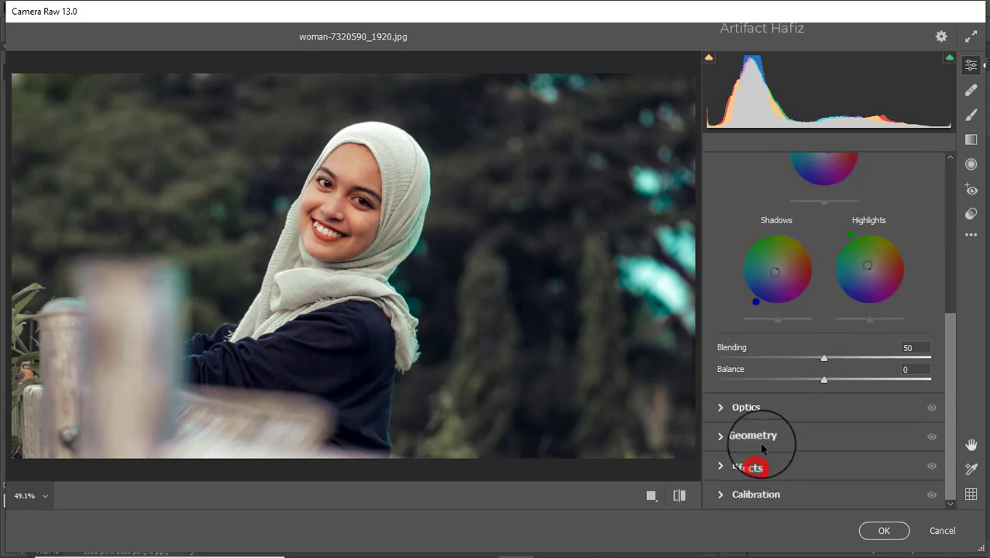
pyautogui.moveTo(823, 350)
pyautogui.mouseDown()
pyautogui.moveTo(802, 348)
pyautogui.moveTo(812, 352)
pyautogui.mouseUp()
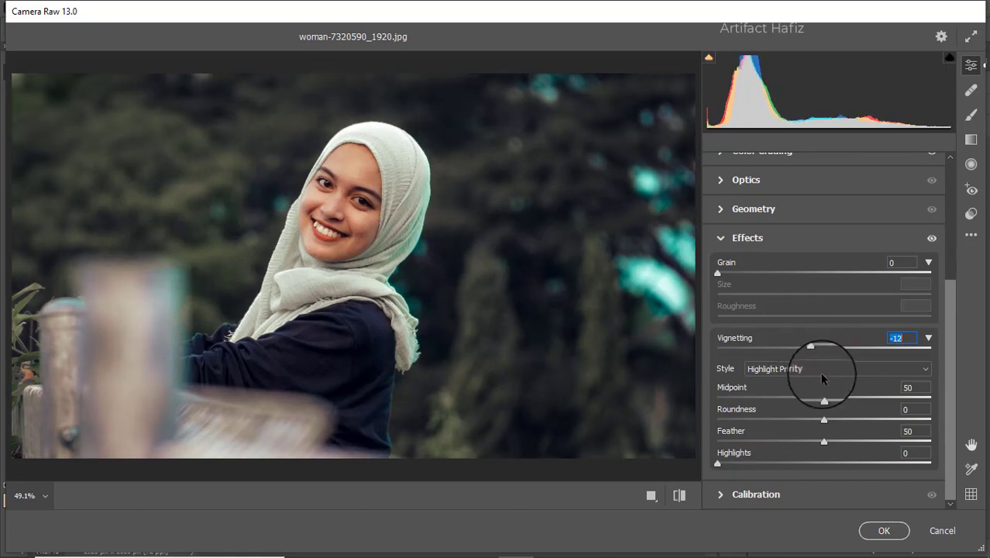
# Set the Calibration saturation to Green Primary +14, Red Primary -35 and Blue Primary +5, and apply the Camera Raw filter.
pyautogui.click(733, 492)
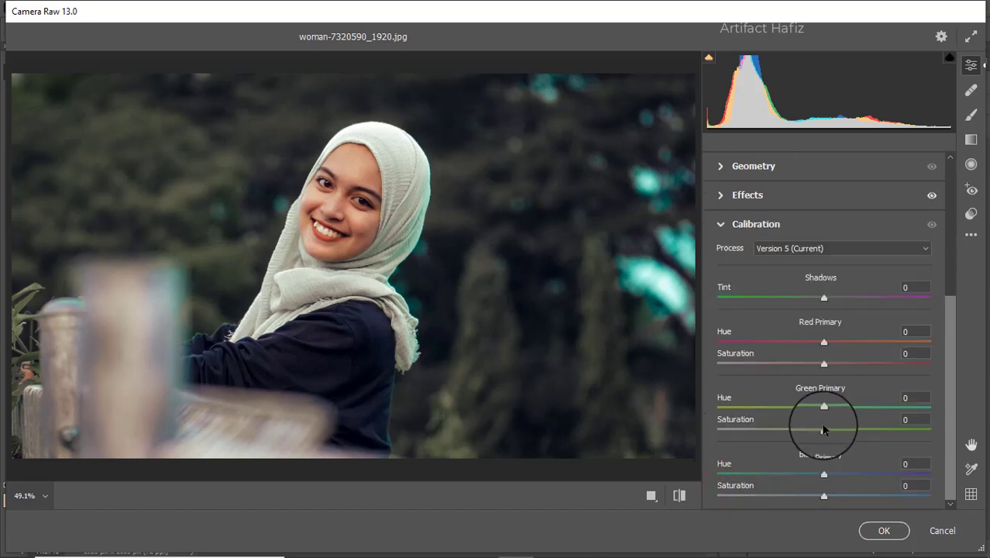
pyautogui.moveTo(823, 428); pyautogui.dragTo(839, 434)
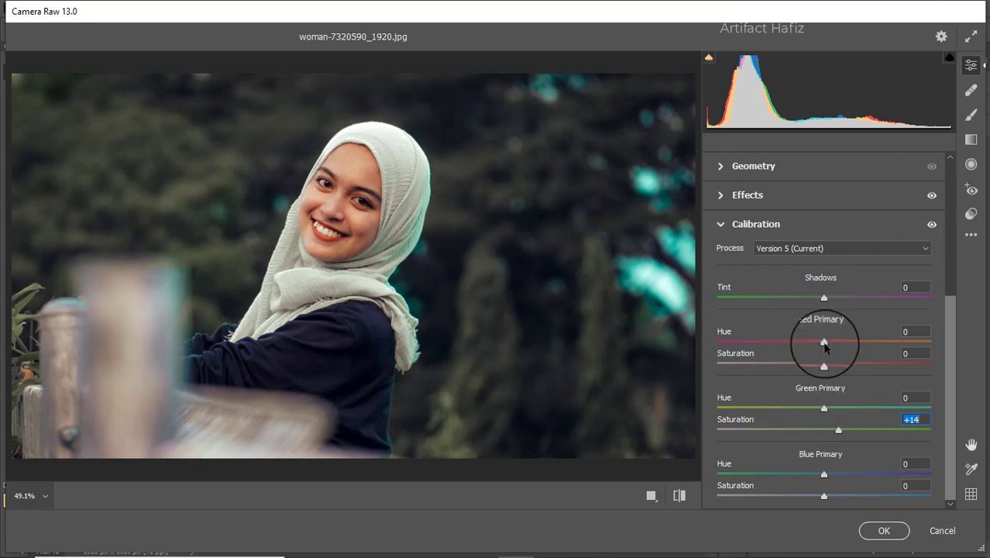
pyautogui.moveTo(825, 365); pyautogui.dragTo(787, 372)
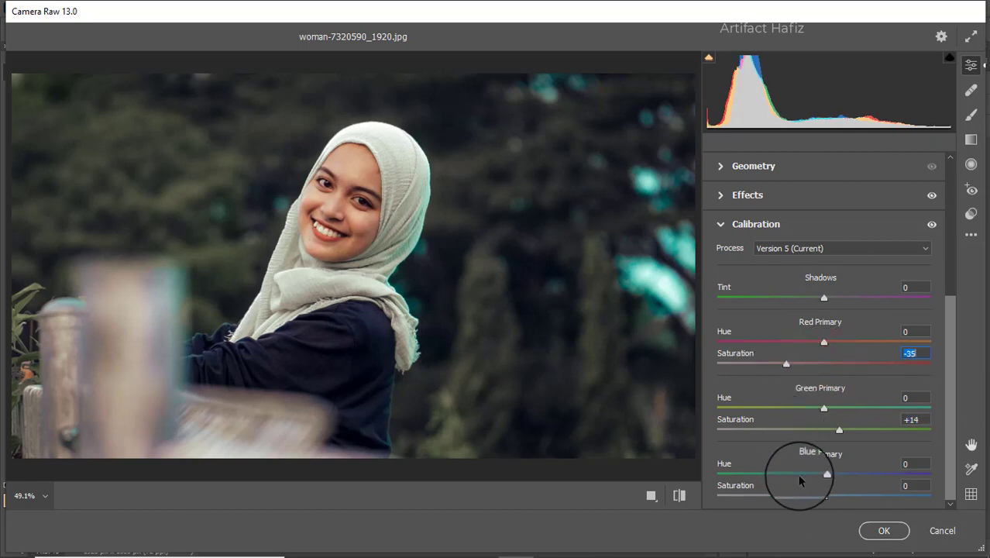
pyautogui.moveTo(824, 495); pyautogui.dragTo(809, 496)
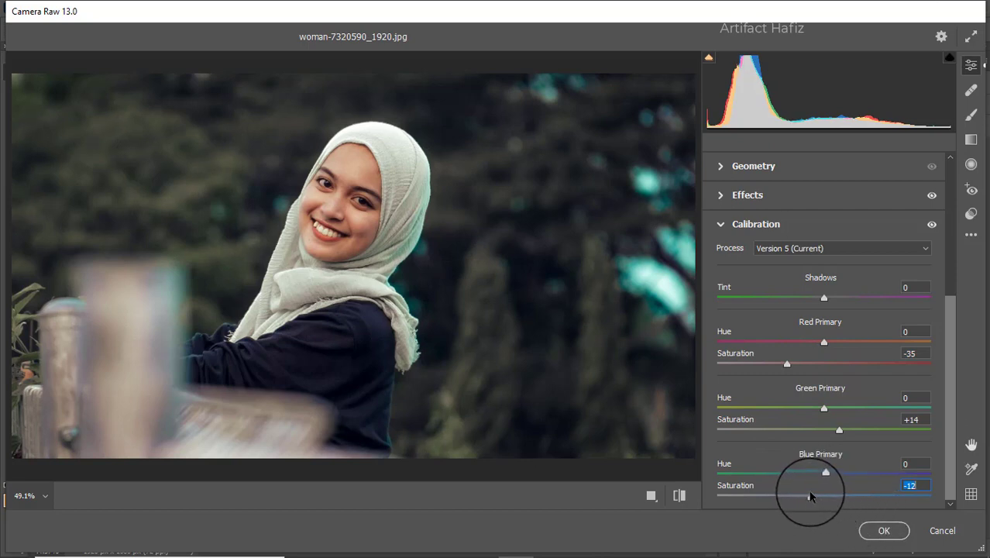
pyautogui.moveTo(809, 495); pyautogui.dragTo(828, 494)
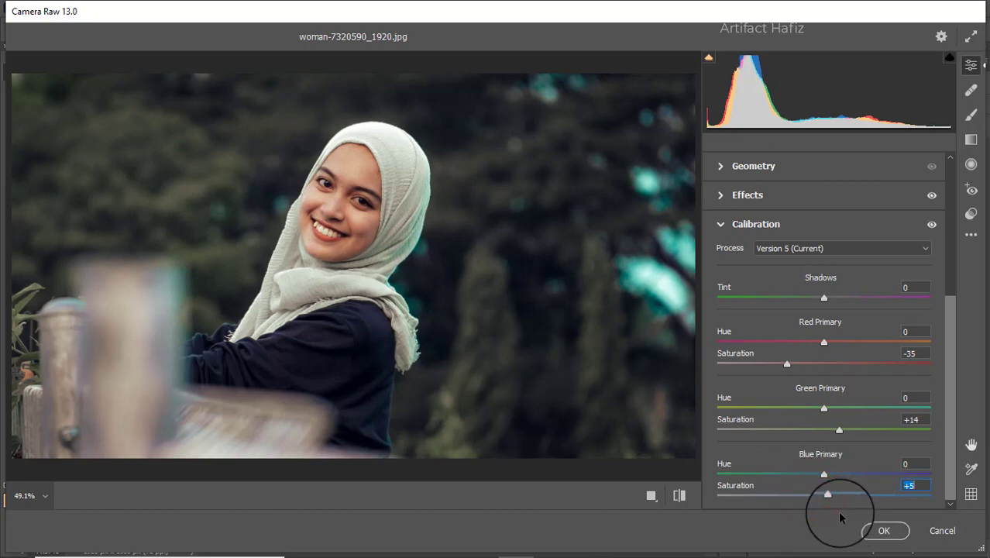
pyautogui.click(876, 531)
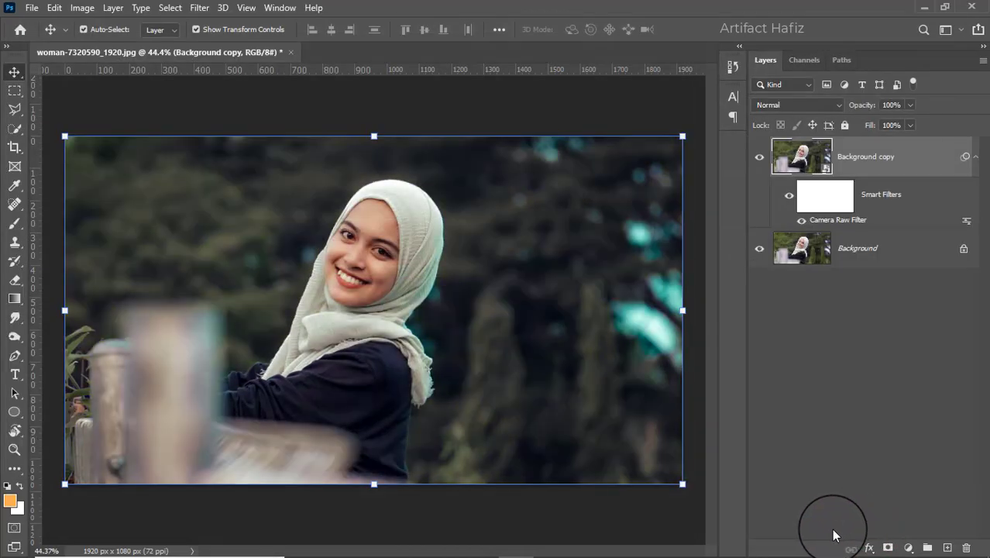
# Add a new empty layer on top and set up a Soft Round brush at 600 px with 100% opacity.
pyautogui.click(947, 547)
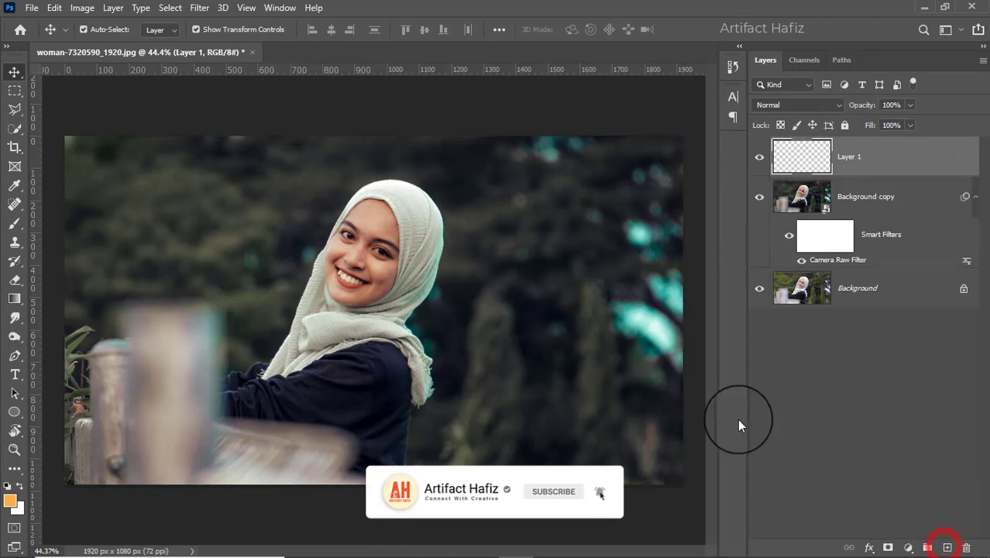
pyautogui.click(14, 223)
pyautogui.click(106, 29)
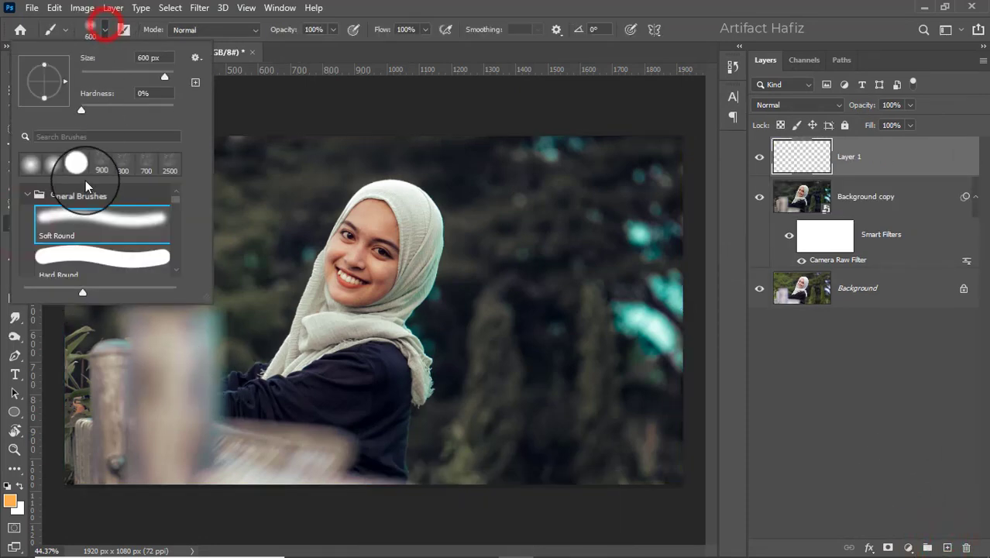
pyautogui.click(105, 216)
pyautogui.click(328, 32)
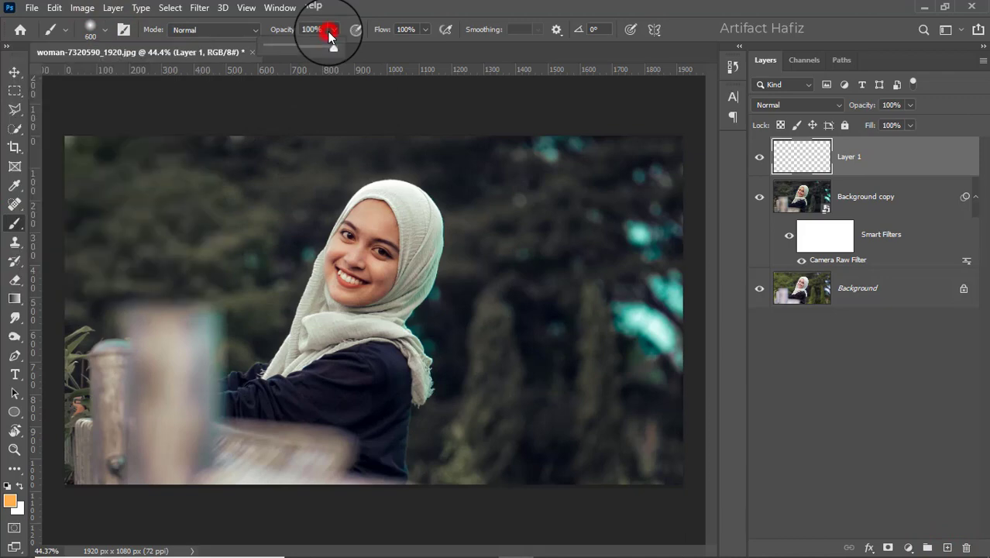
# Set the foreground color to light orange ffd5a3 and paint a single soft dab over the woman's scarf.
pyautogui.click(10, 500)
pyautogui.moveTo(728, 261); pyautogui.dragTo(673, 229)
pyautogui.click(874, 480)
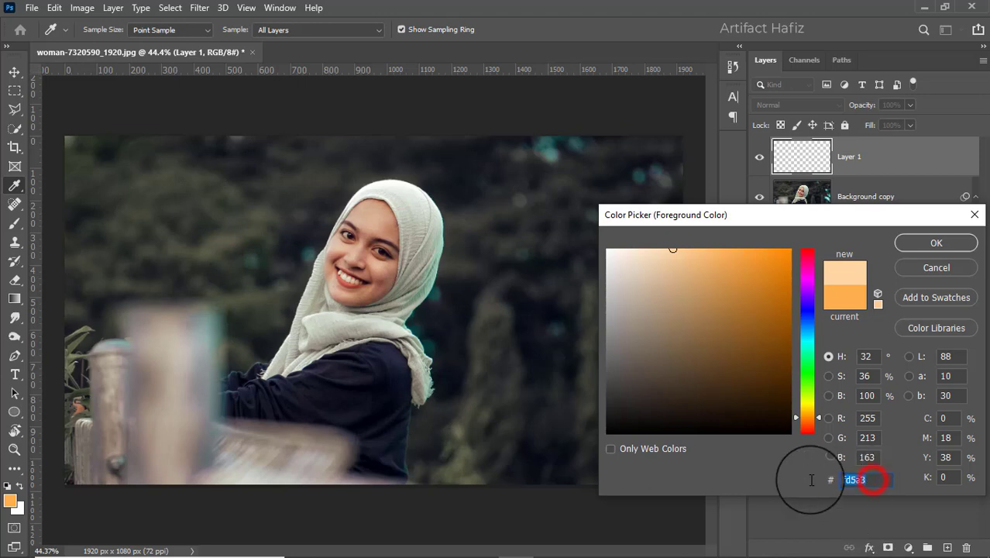
pyautogui.doubleClick(872, 478)
pyautogui.click(934, 243)
pyautogui.press('b')
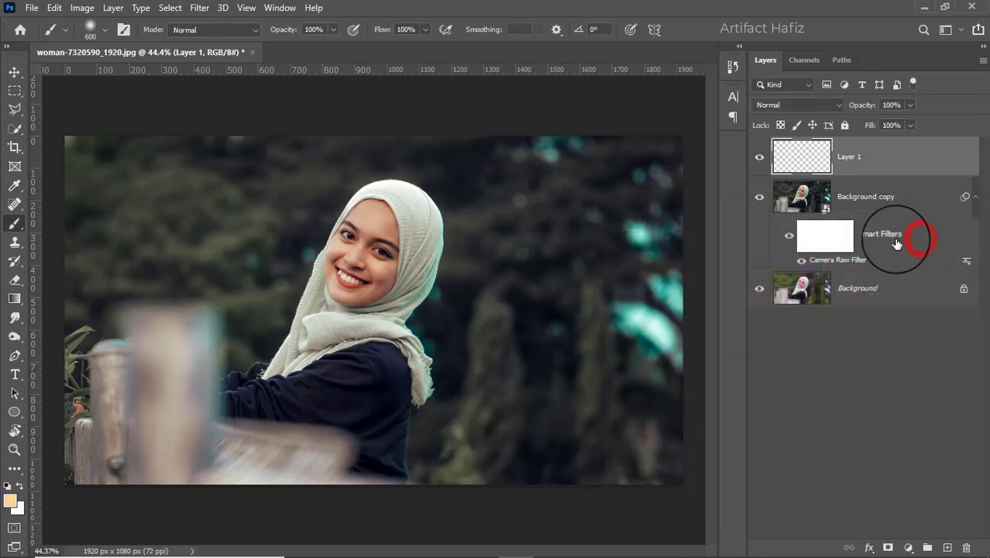
pyautogui.click(388, 320)
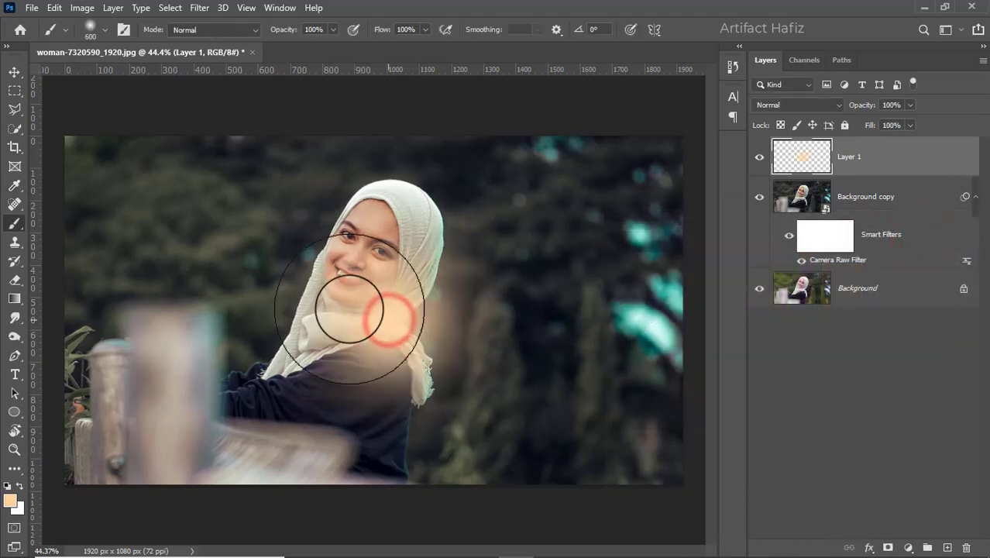
# Switch to the Move tool and make sure Show Transform Controls is enabled.
pyautogui.click(14, 72)
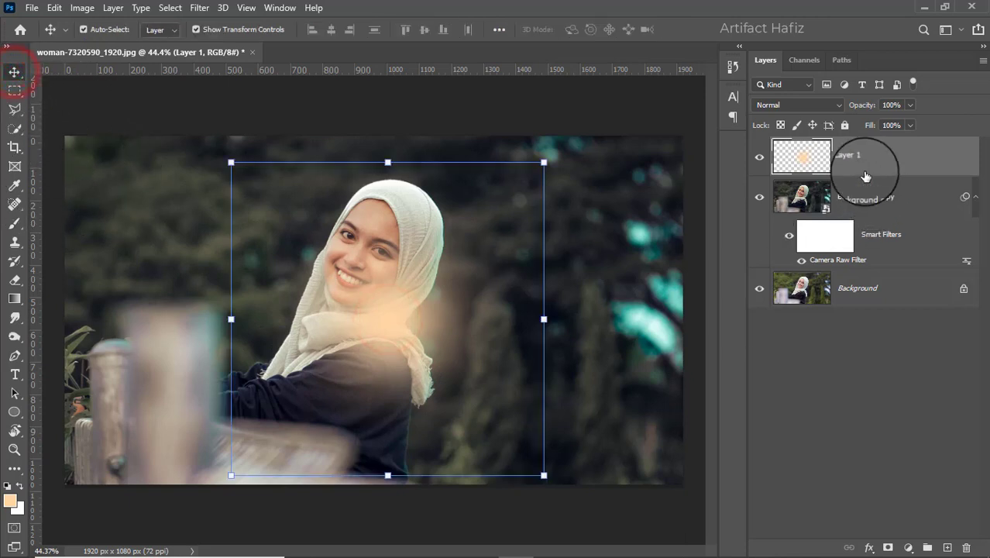
pyautogui.click(196, 30)
pyautogui.click(196, 31)
pyautogui.click(196, 30)
pyautogui.click(196, 30)
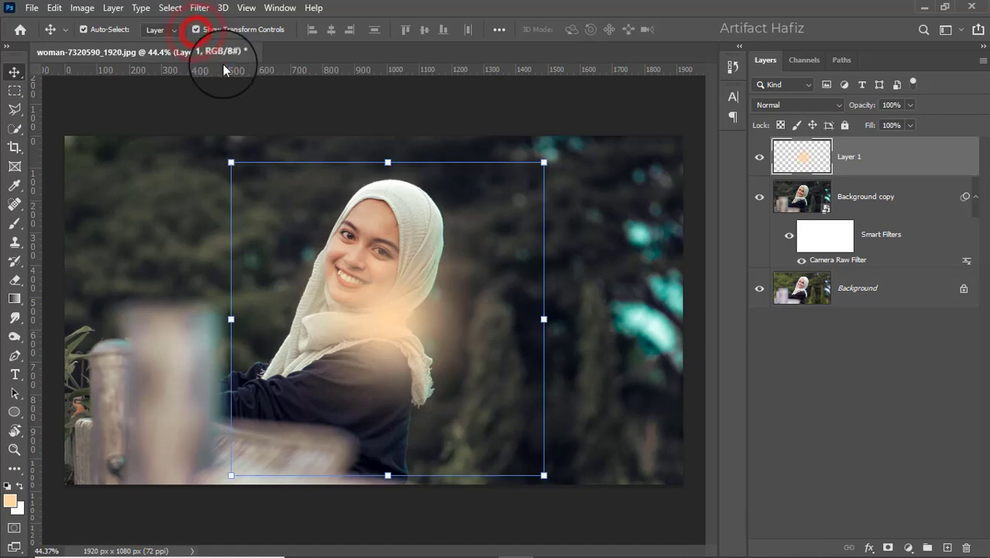
# Set the blend mode of the painted glow layer to Screen.
pyautogui.click(785, 105)
pyautogui.click(783, 106)
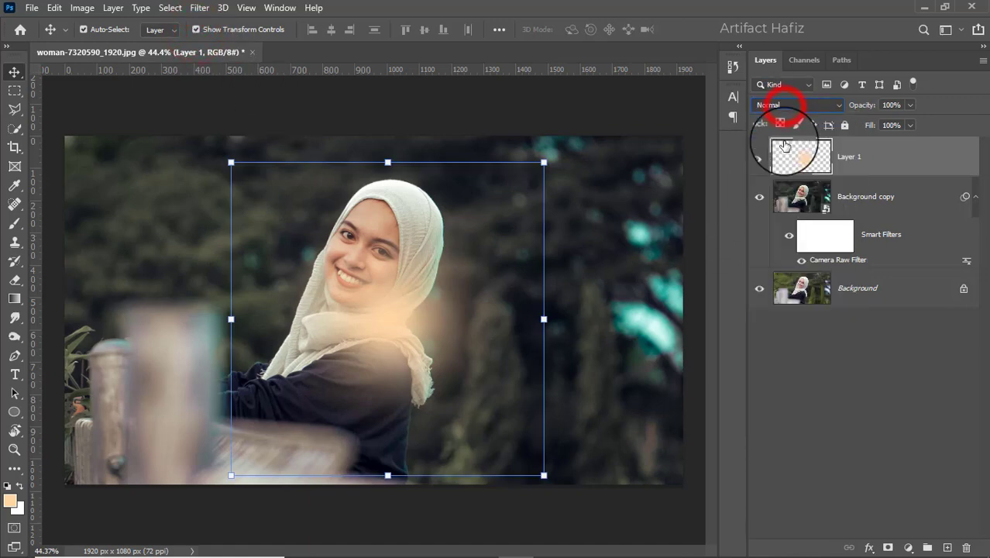
pyautogui.click(791, 103)
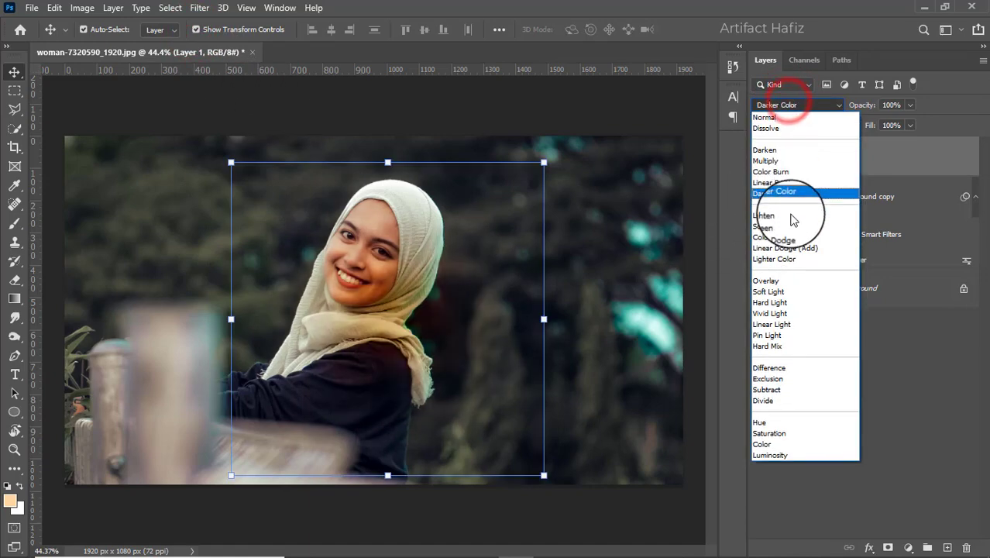
pyautogui.click(788, 227)
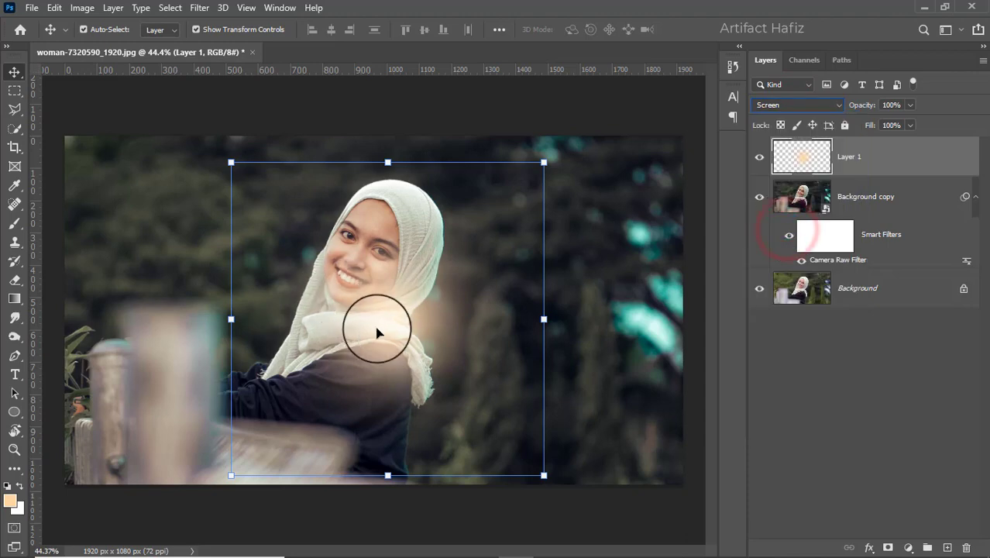
# Move the glow to the photo's upper edge behind the woman's head and scale it up to about 208%.
pyautogui.moveTo(392, 322); pyautogui.dragTo(261, 138)
pyautogui.hotkey('ctrl', 't')
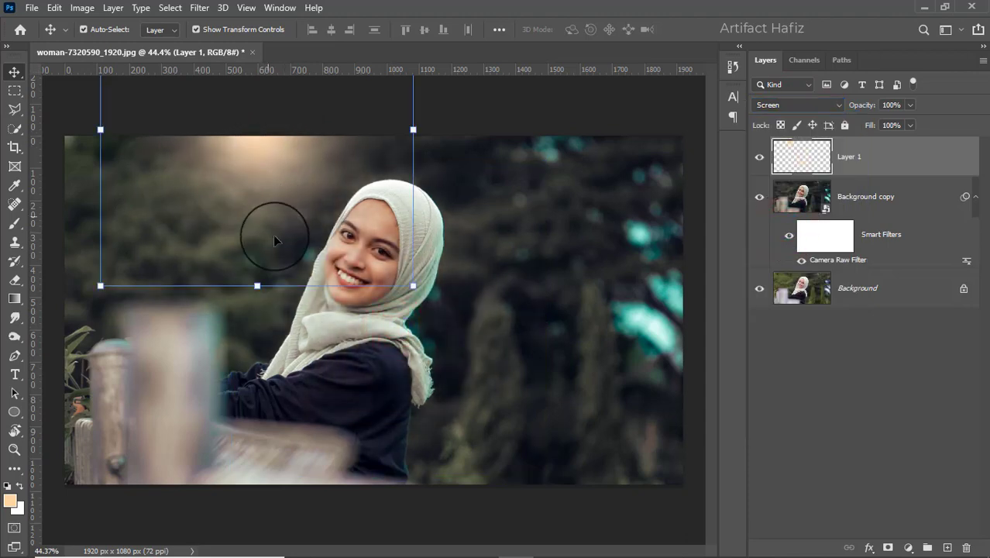
pyautogui.moveTo(259, 283); pyautogui.dragTo(259, 502)
pyautogui.moveTo(298, 409); pyautogui.dragTo(335, 276)
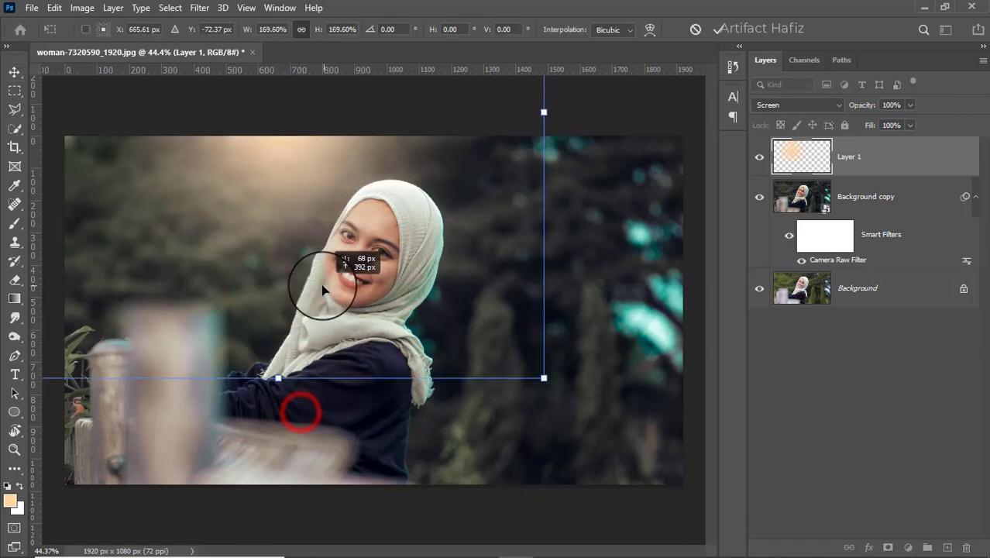
pyautogui.moveTo(280, 417); pyautogui.dragTo(279, 503)
pyautogui.moveTo(308, 417); pyautogui.dragTo(323, 368)
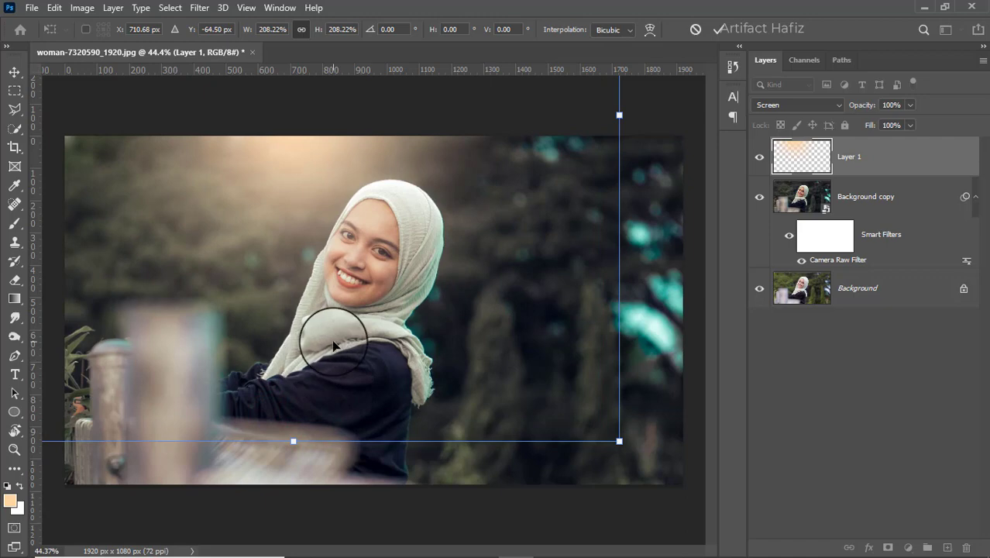
pyautogui.click(718, 30)
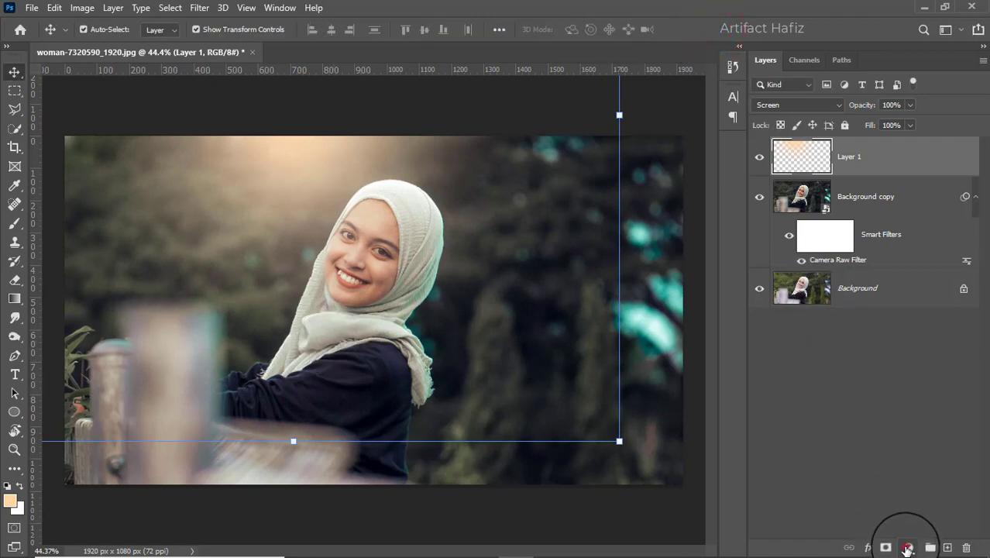
# Add a Color Lookup adjustment layer above the glow and load the Fuji ETERNA 250D Kodak 2395 3D LUT.
pyautogui.click(906, 547)
pyautogui.click(919, 469)
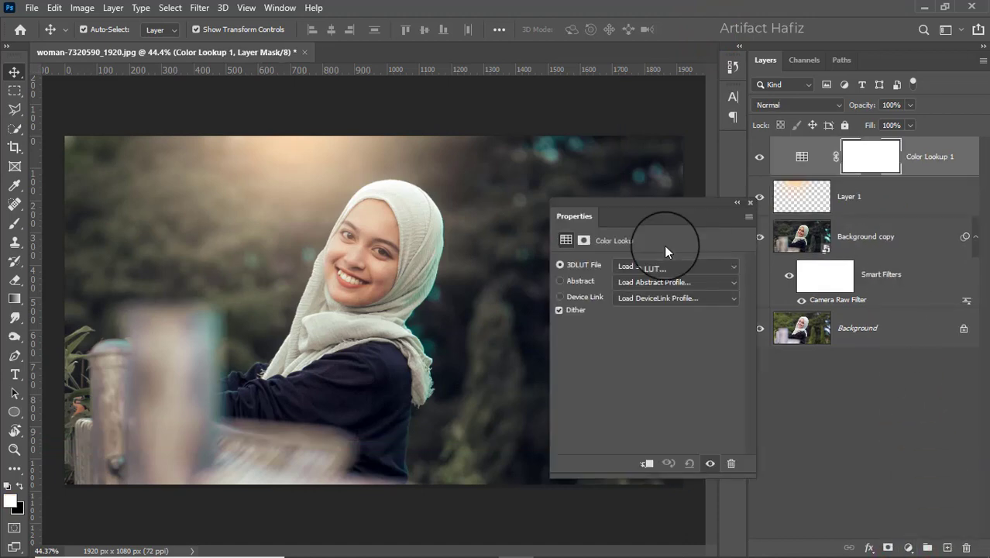
pyautogui.click(668, 266)
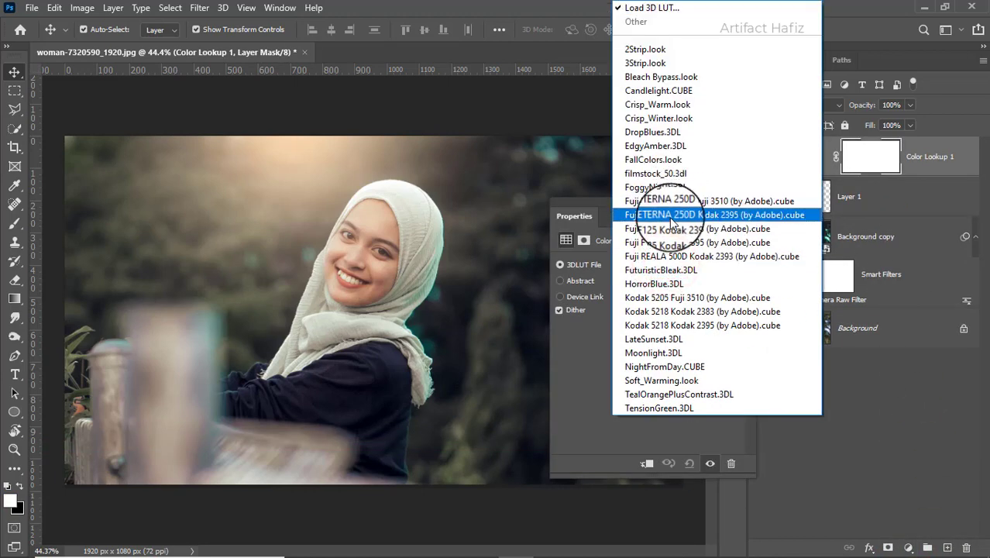
pyautogui.click(670, 215)
# Try the Fuji F125 Kodak 2395 and Soft_Warming.look 3D LUTs on the Color Lookup layer.
pyautogui.click(648, 269)
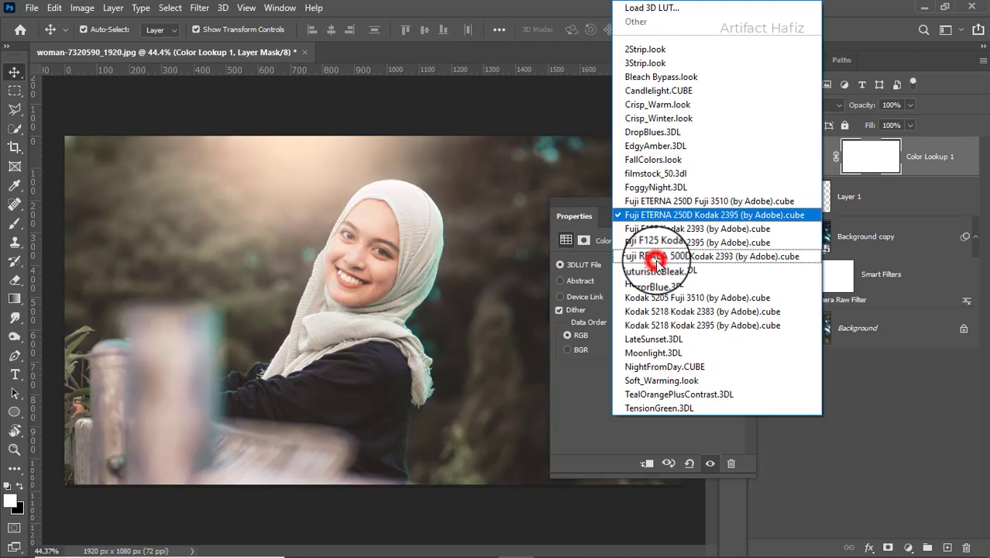
pyautogui.click(670, 240)
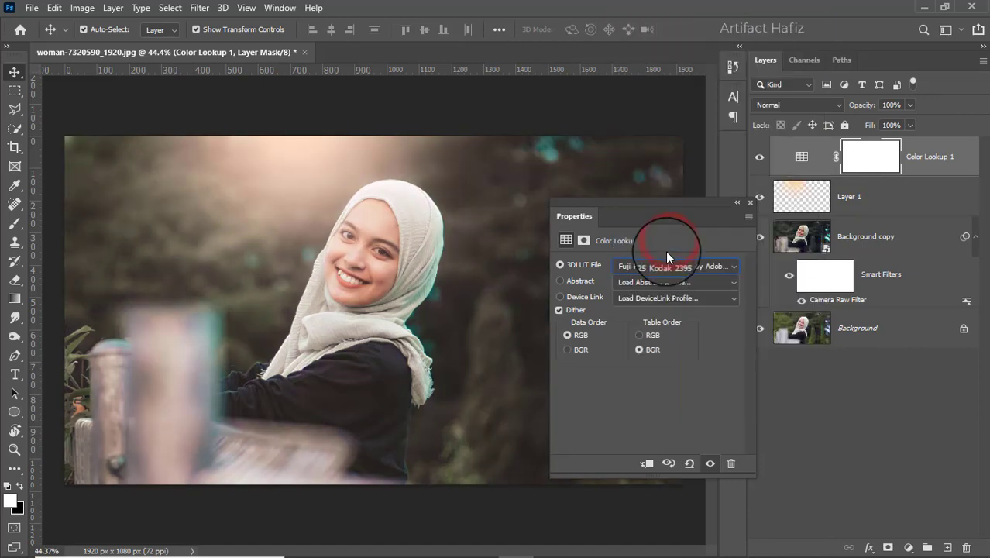
pyautogui.click(665, 264)
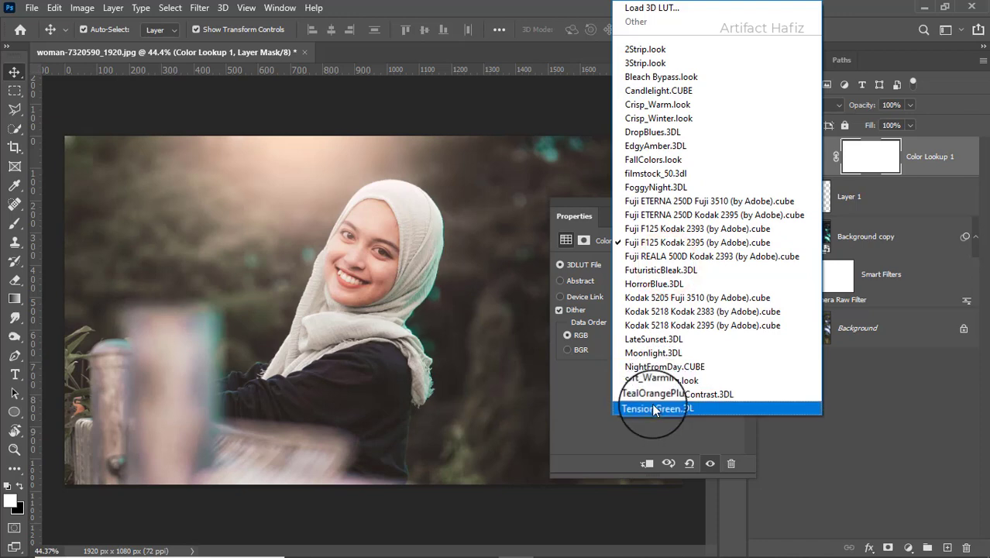
pyautogui.click(662, 380)
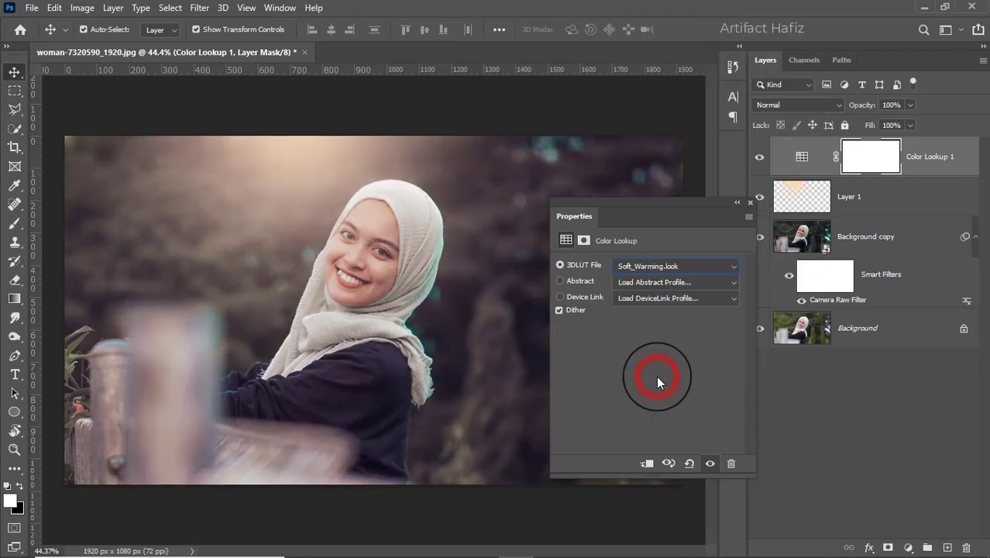
# Load the FallColors.look 3D LUT in the Color Lookup layer and close its properties.
pyautogui.click(668, 264)
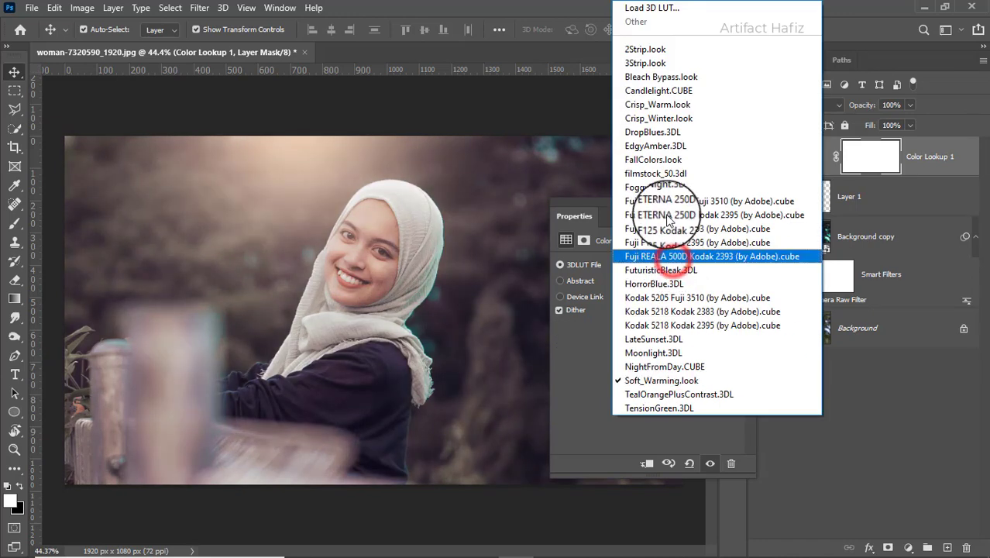
pyautogui.click(659, 161)
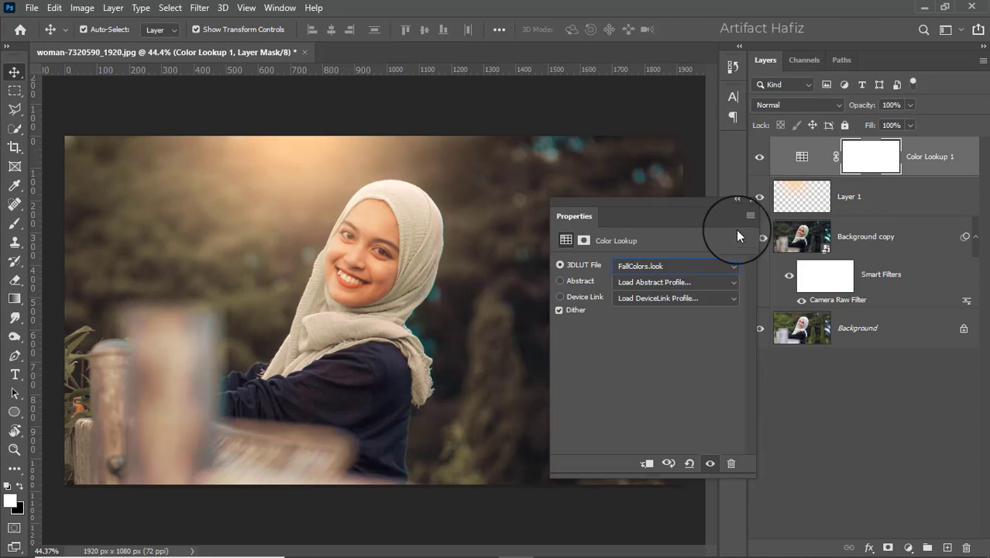
pyautogui.click(750, 201)
# Compare the photo with and without the Color Lookup layer, and lower that layer's opacity to 18%.
pyautogui.click(758, 158)
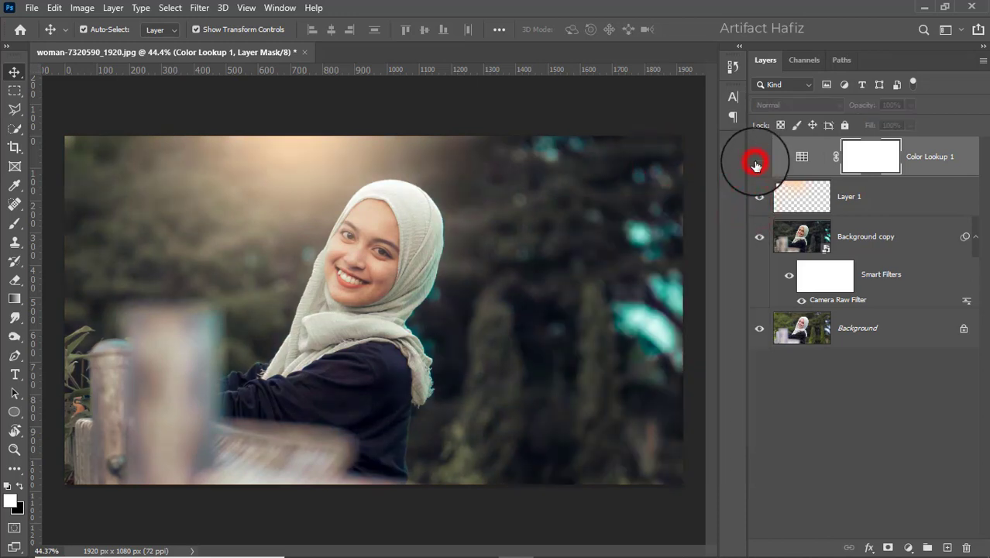
pyautogui.click(757, 161)
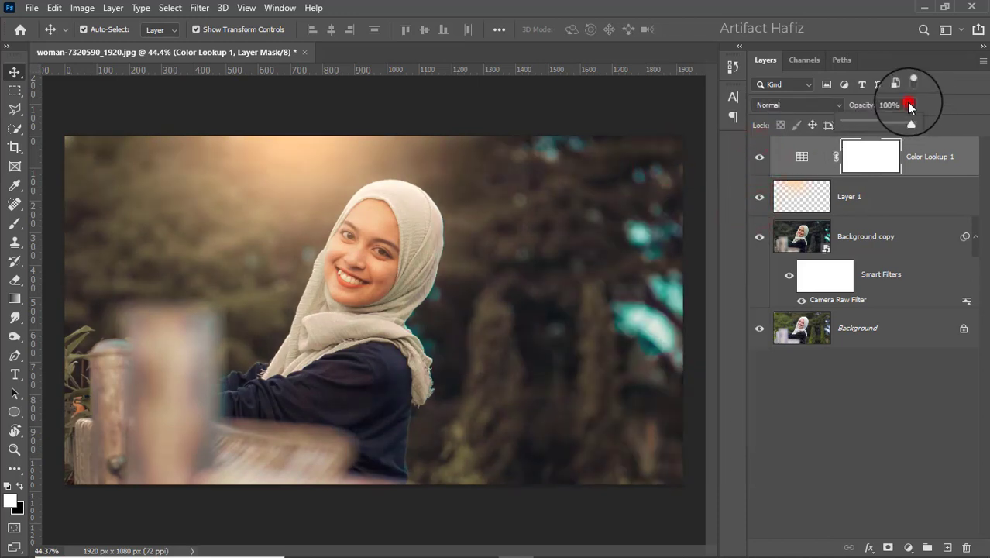
pyautogui.moveTo(866, 123); pyautogui.dragTo(857, 123)
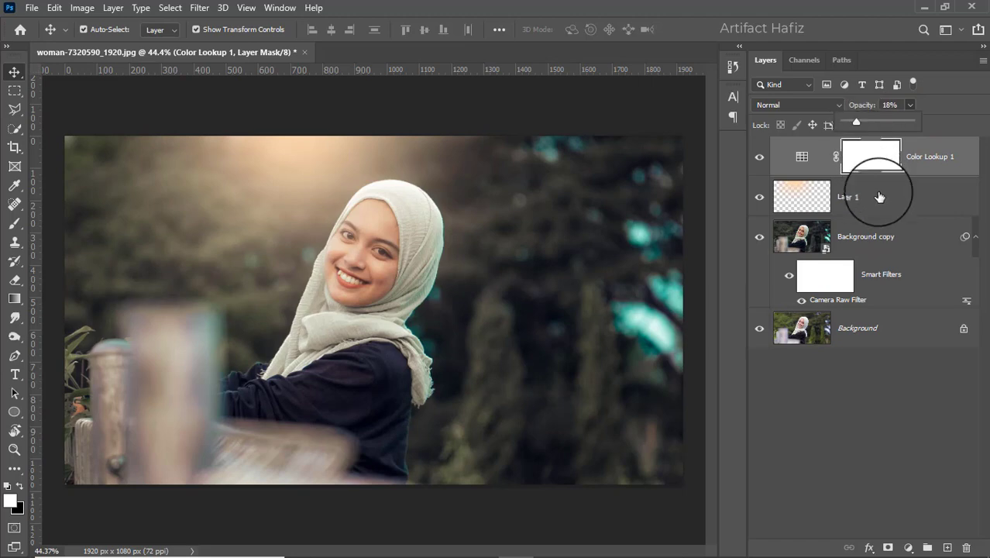
# Compare the finished edit with the original by showing only the Background layer and restoring all layers.
pyautogui.click(930, 156)
pyautogui.press('alt')
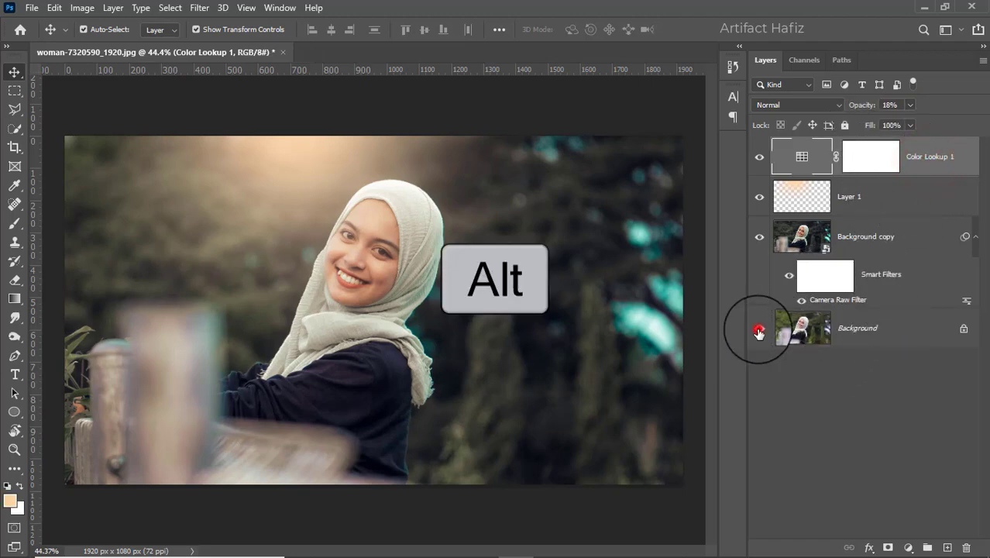
pyautogui.keyDown('alt'); pyautogui.click(760, 332); pyautogui.keyUp('alt')
pyautogui.keyDown('alt'); pyautogui.click(760, 332); pyautogui.keyUp('alt')
pyautogui.keyDown('alt'); pyautogui.click(759, 332); pyautogui.keyUp('alt')
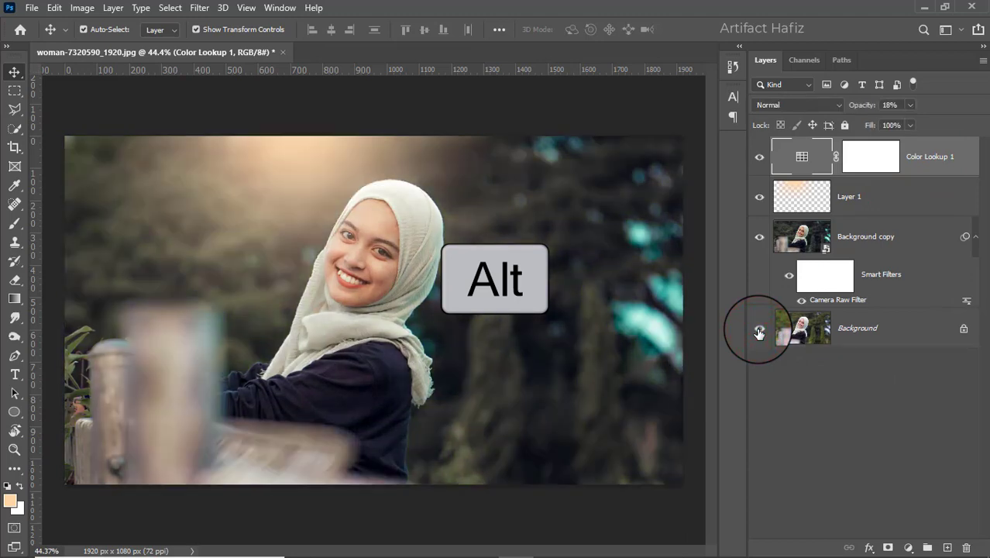